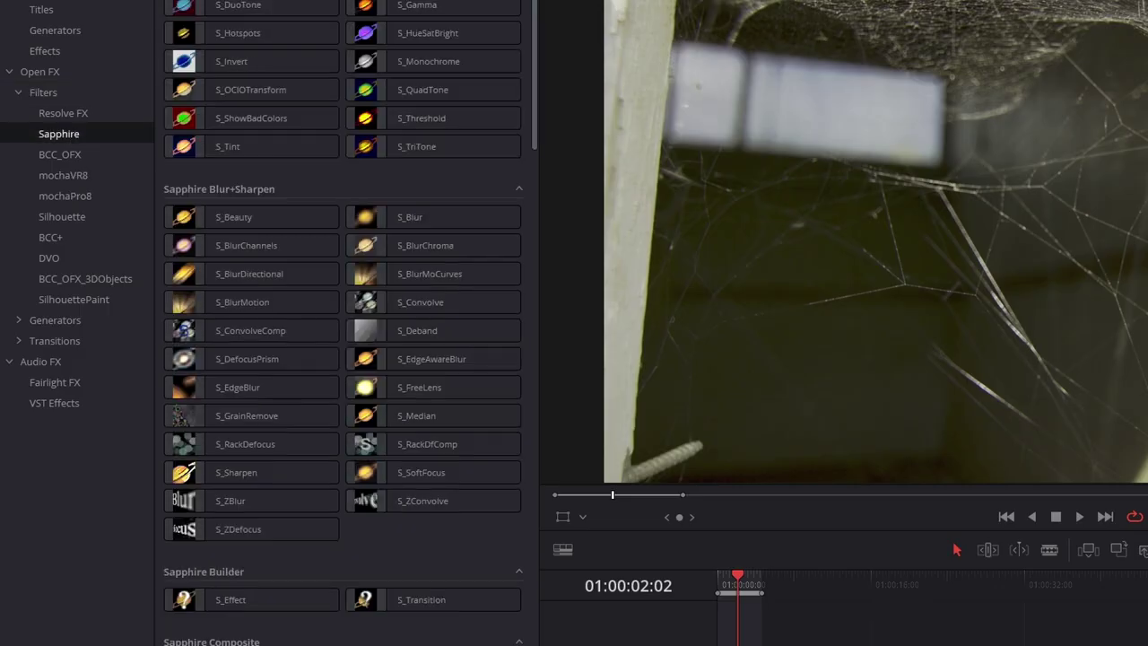
Scroll the Sapphire filter list to the Sapphire Distort group with the warp effects.
scroll(534, 148, "down", 10)
scroll(535, 146, "up", 2)
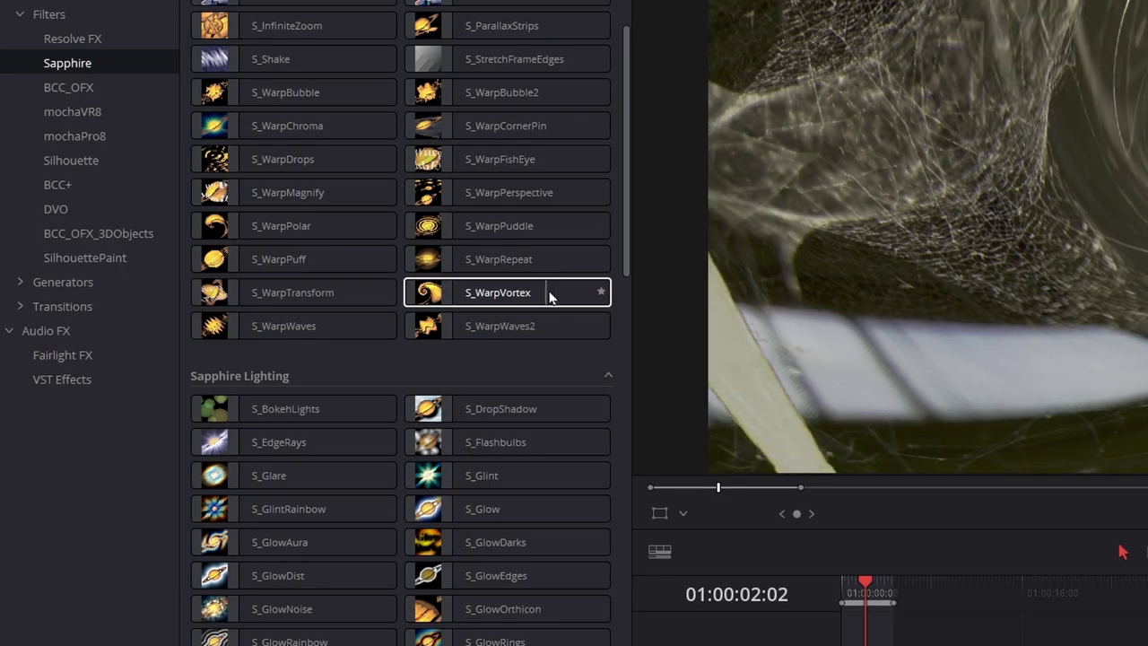
Apply S_WarpVortex to the first clip and play it to preview the swirl.
left_click(560, 305)
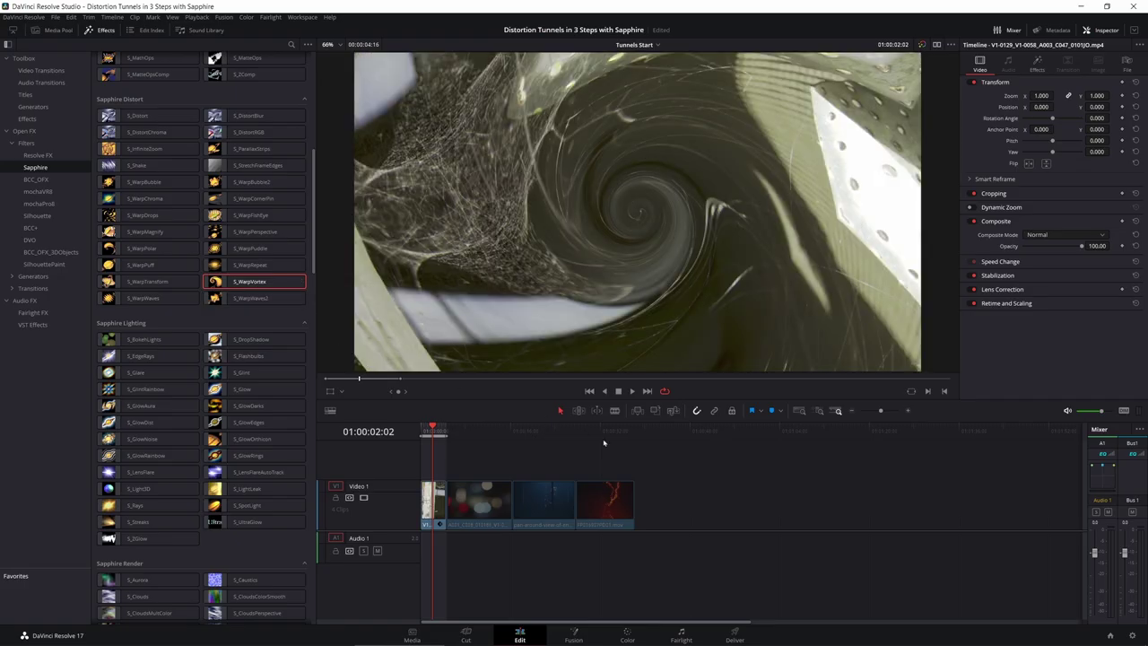
key("slash")
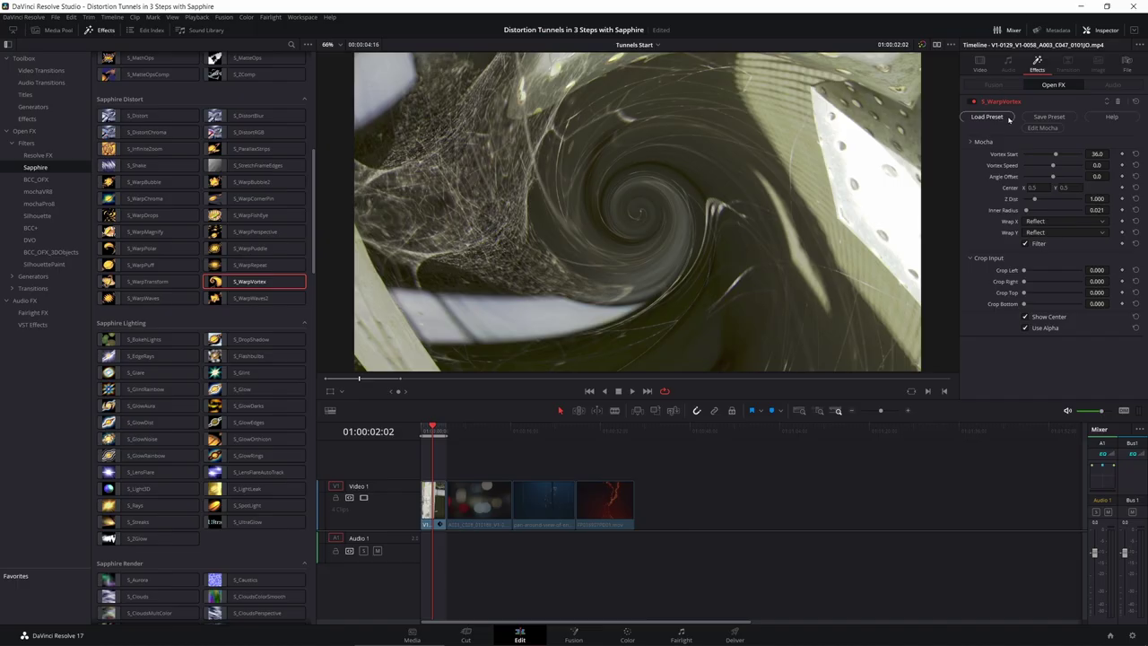
Compare WarpVortex presets like Sucked Down, Unwind and Repeat and Too Feet Left, then select Tunnel Traveler.
left_click(875, 136)
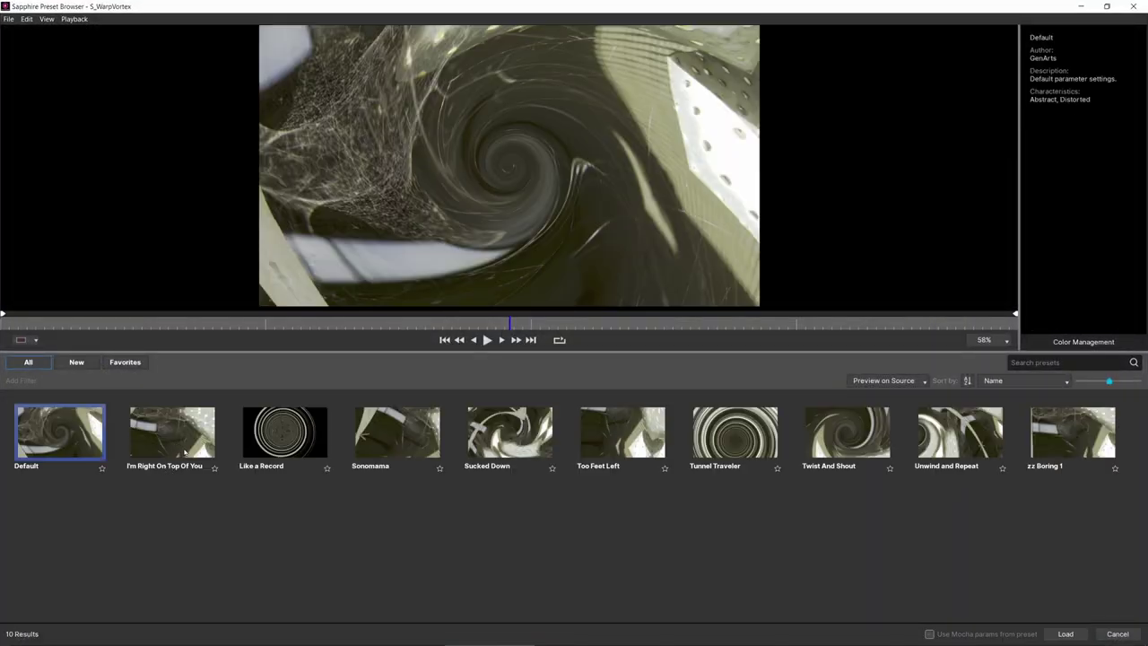
key("Right")
key("Right")
key("Right")
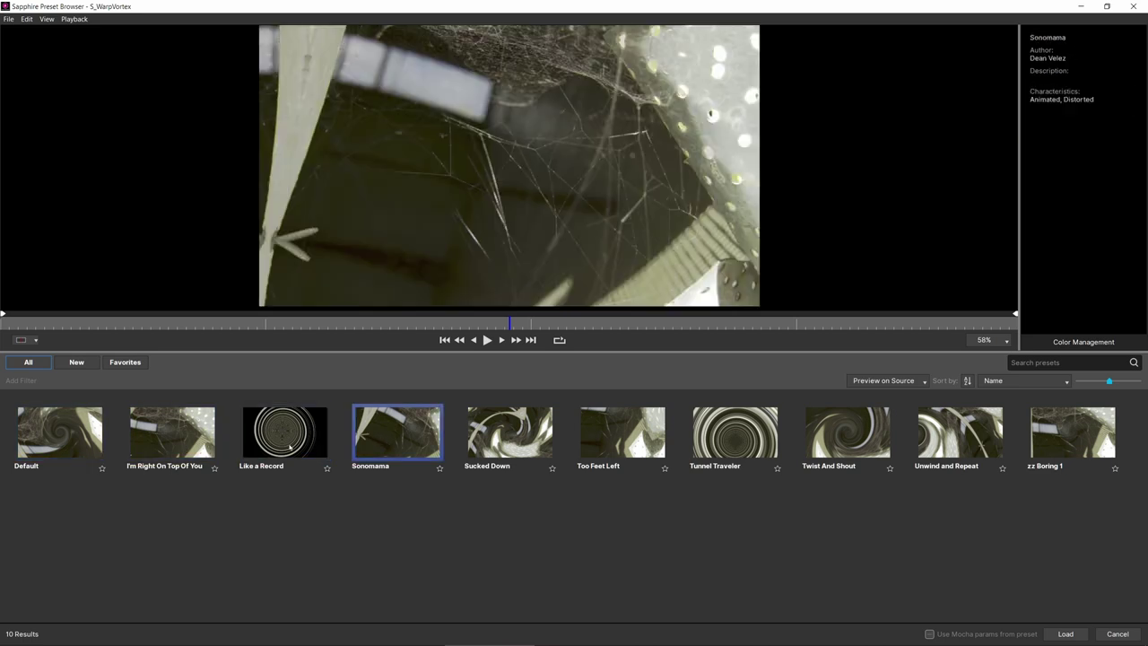
left_click(509, 439)
left_click(623, 441)
left_click(987, 434)
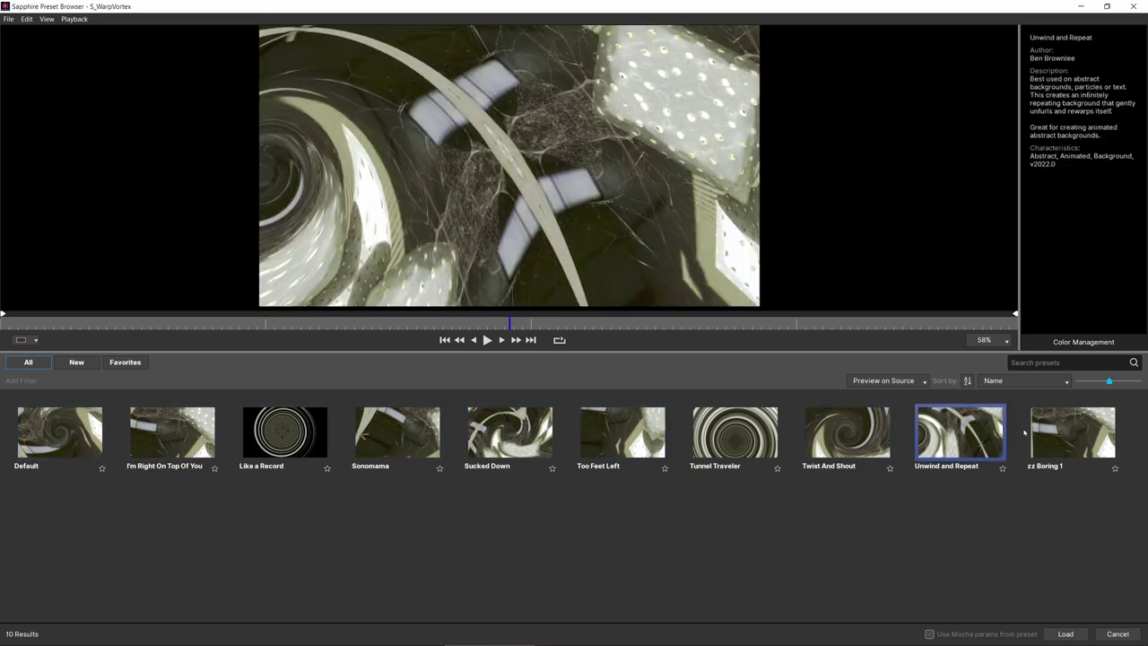
left_click(1041, 430)
left_click(734, 434)
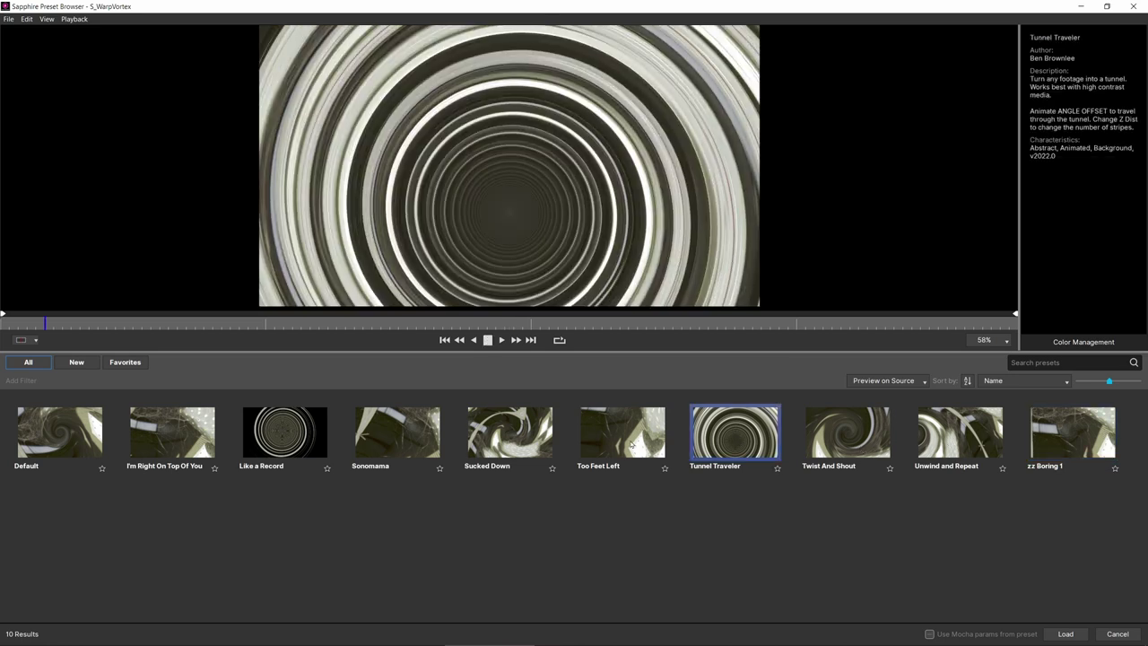
left_click(623, 434)
key("Left")
key("Left")
key("Left")
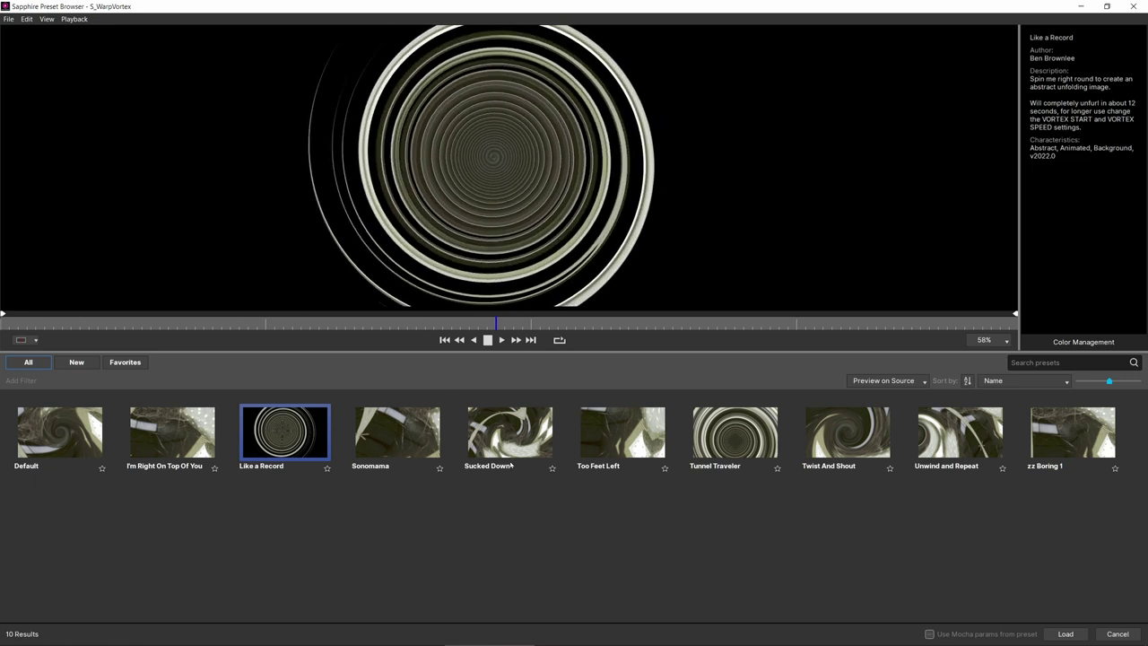
key("space")
left_click(751, 444)
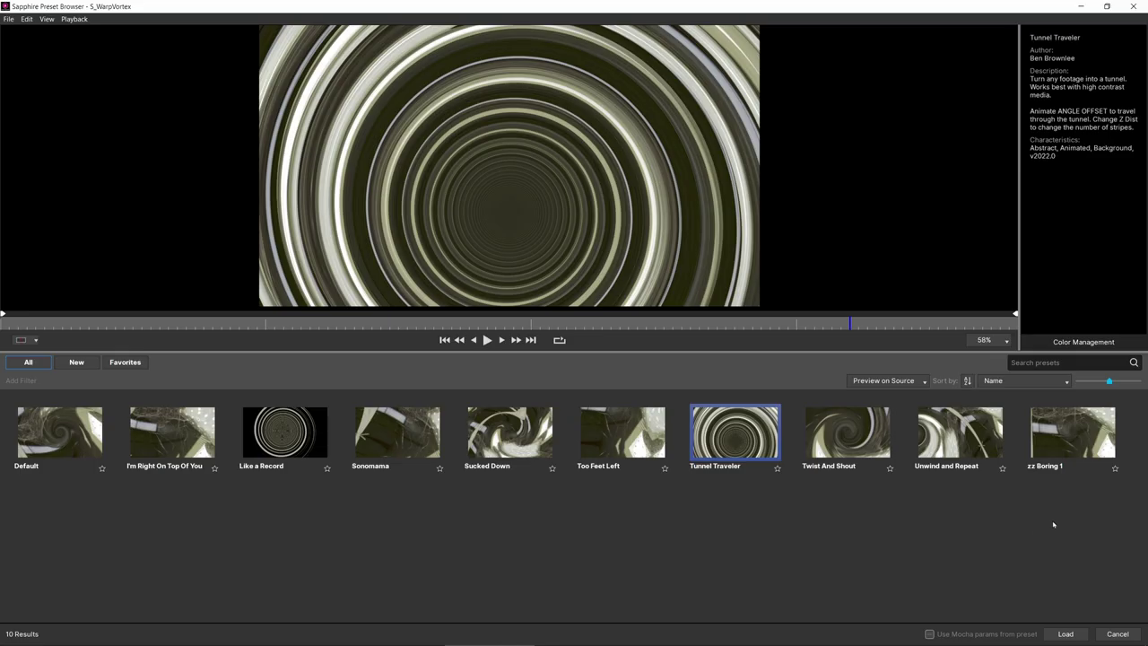
Load Tunnel Traveler onto the clip's vortex and play it from the start.
left_click(1073, 634)
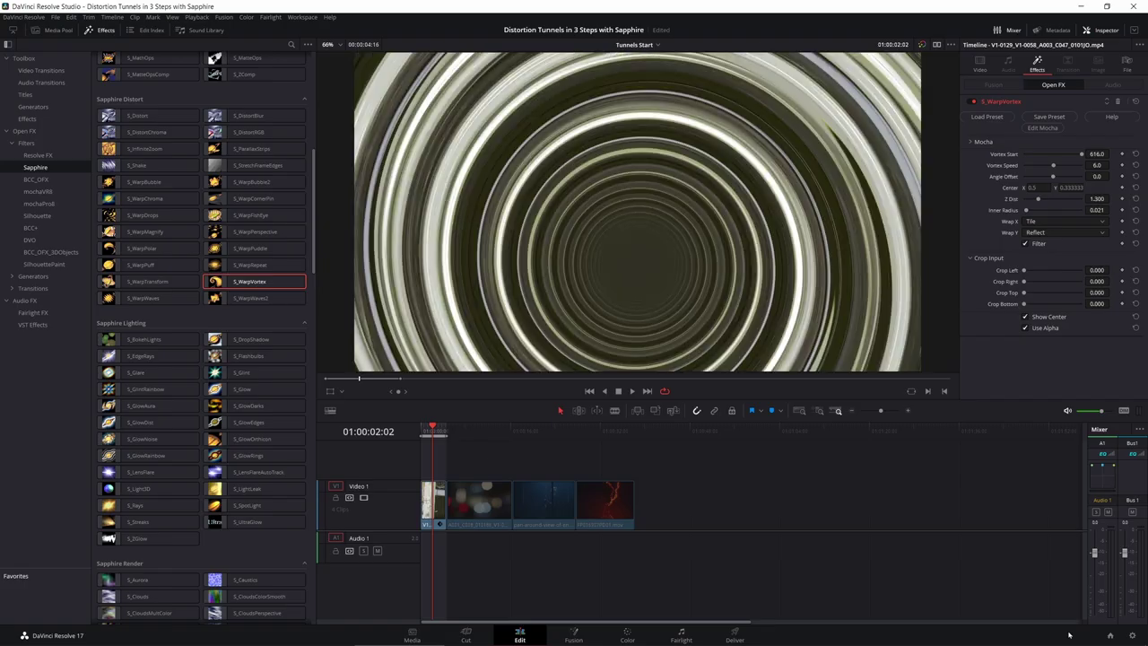
left_click(424, 431)
key("space")
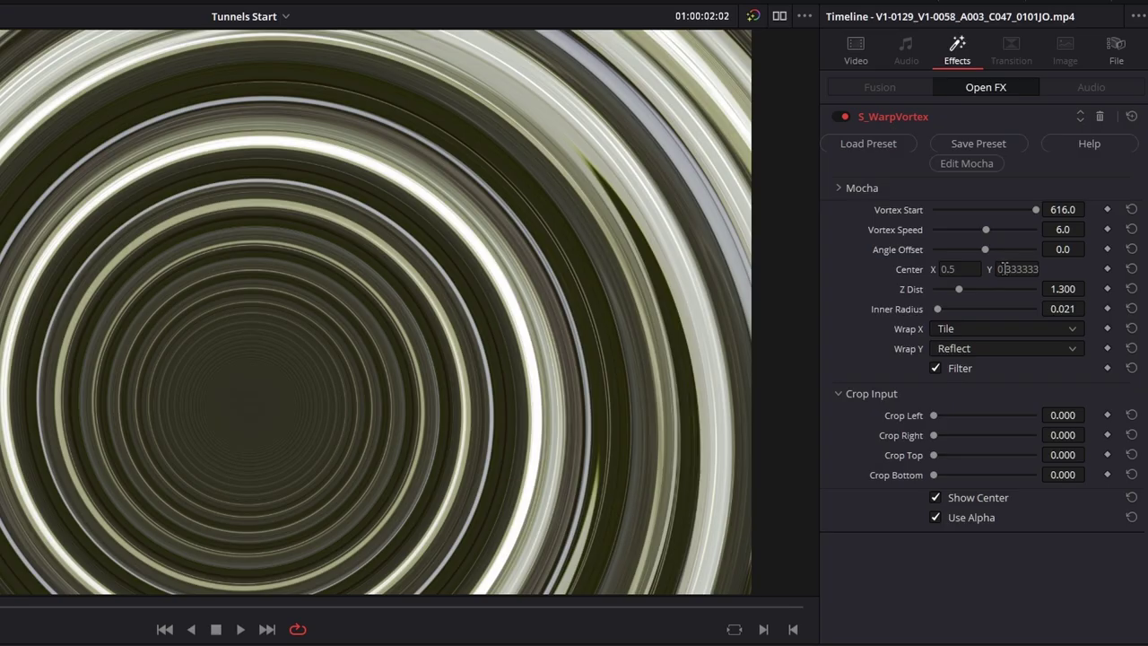
Set the vortex Center Y to 0.5 and replay the recentred tunnel.
left_click(1070, 187)
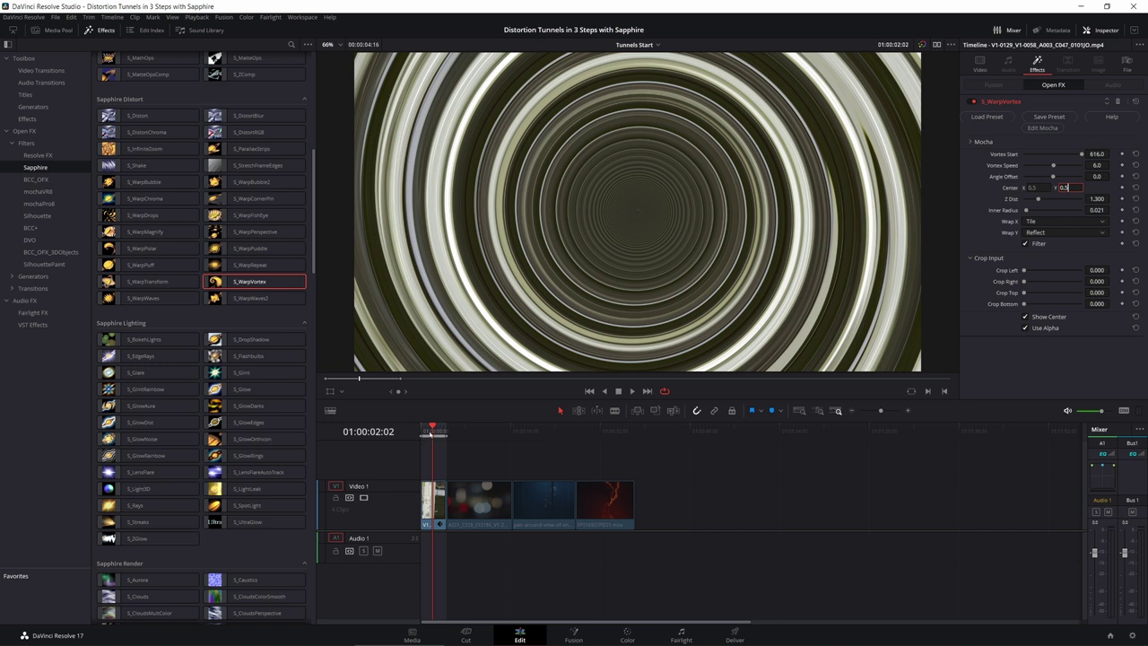
left_click(423, 429)
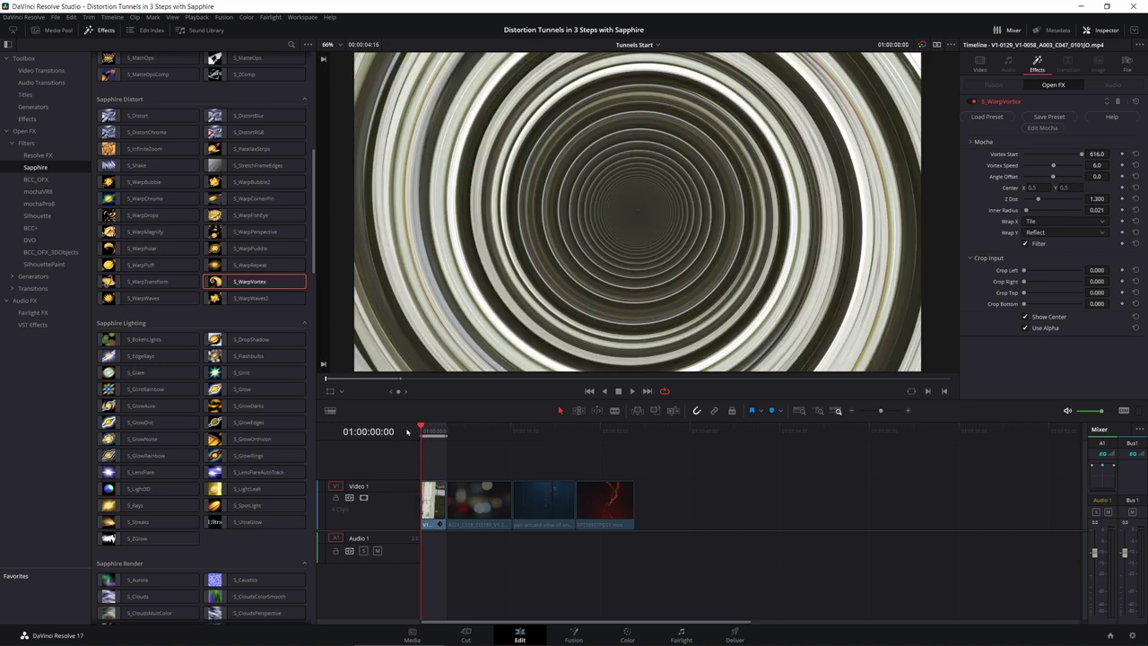
key("space")
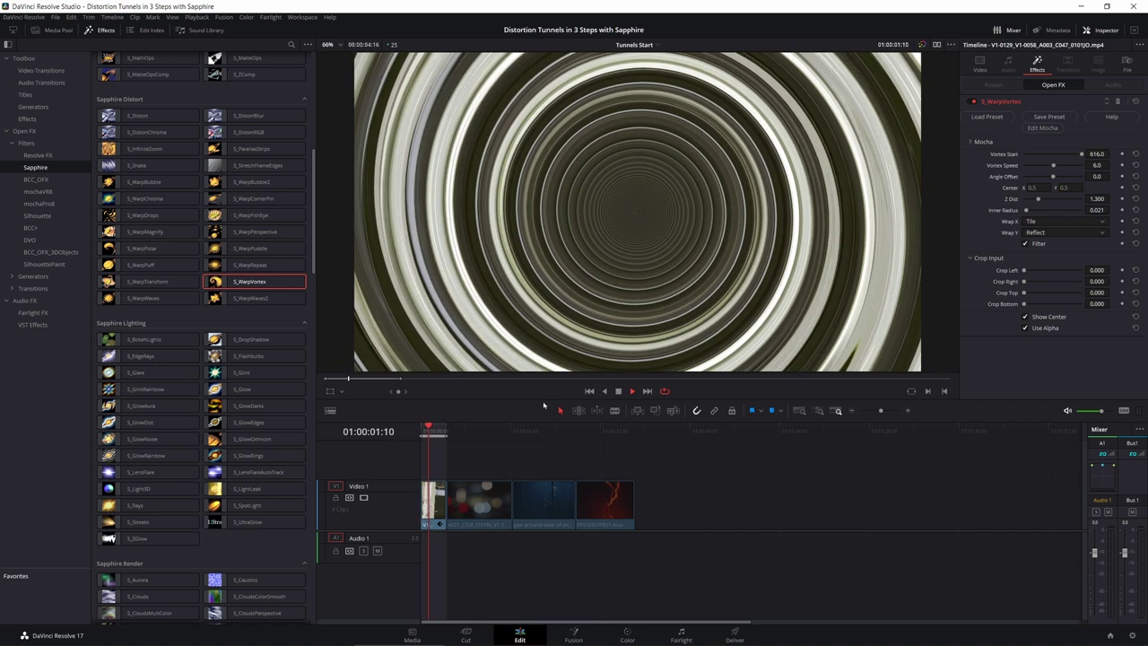
key("space")
key("Home")
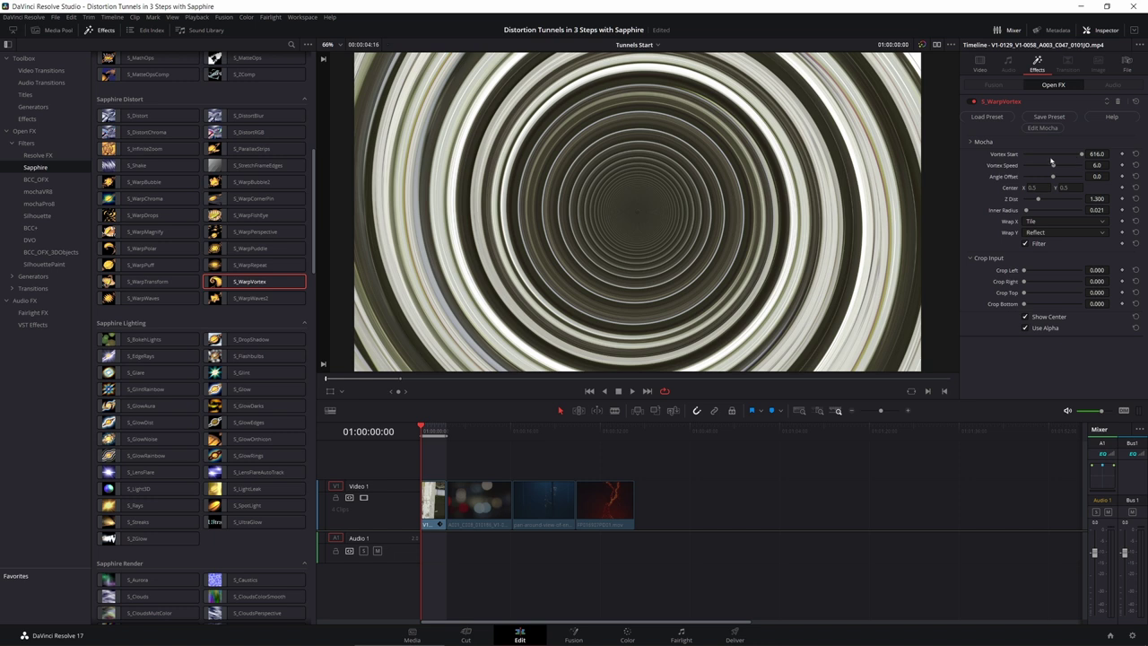
Set the starting Vortex Start and Z Dist values at the beginning of the clip.
mouse_move(1096, 153)
left_mouse_down()
mouse_move(1112, 154)
mouse_move(1040, 154)
mouse_move(1084, 154)
left_mouse_up()
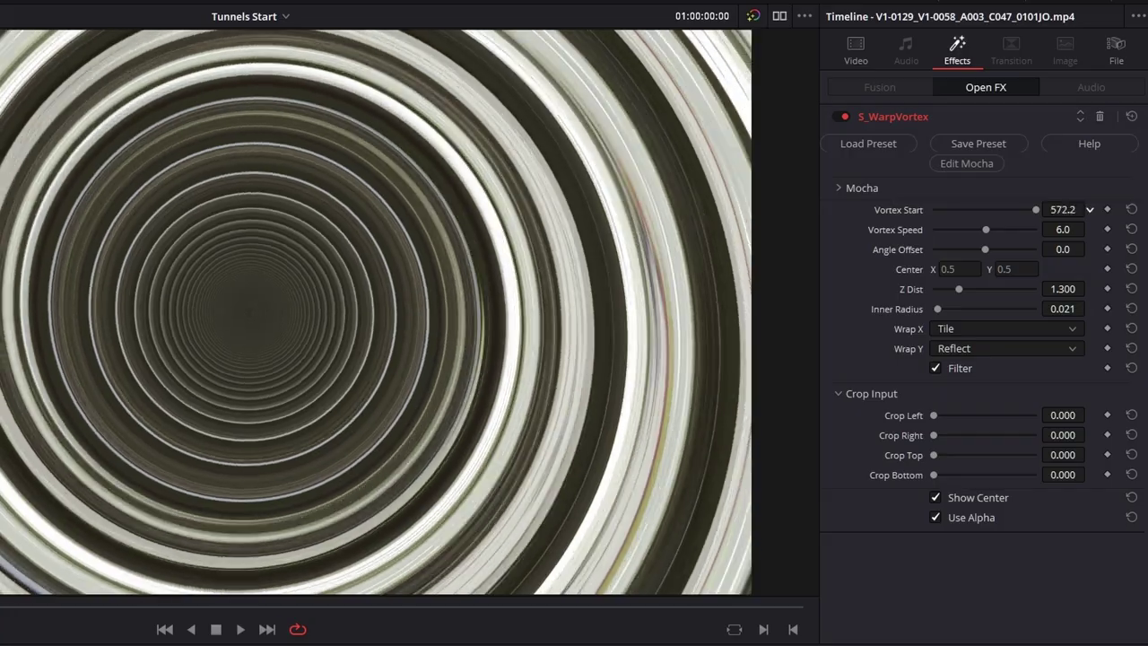
mouse_move(1063, 209)
left_mouse_down()
mouse_move(995, 209)
mouse_move(1059, 209)
left_mouse_up()
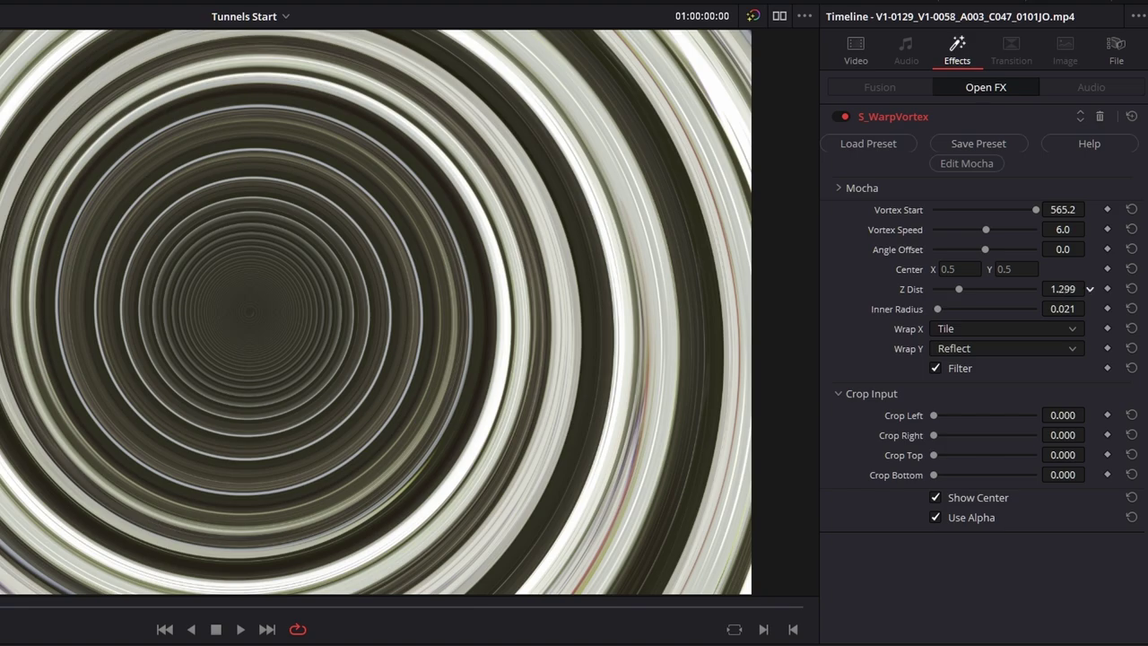
left_click_drag(1063, 289, 1134, 289)
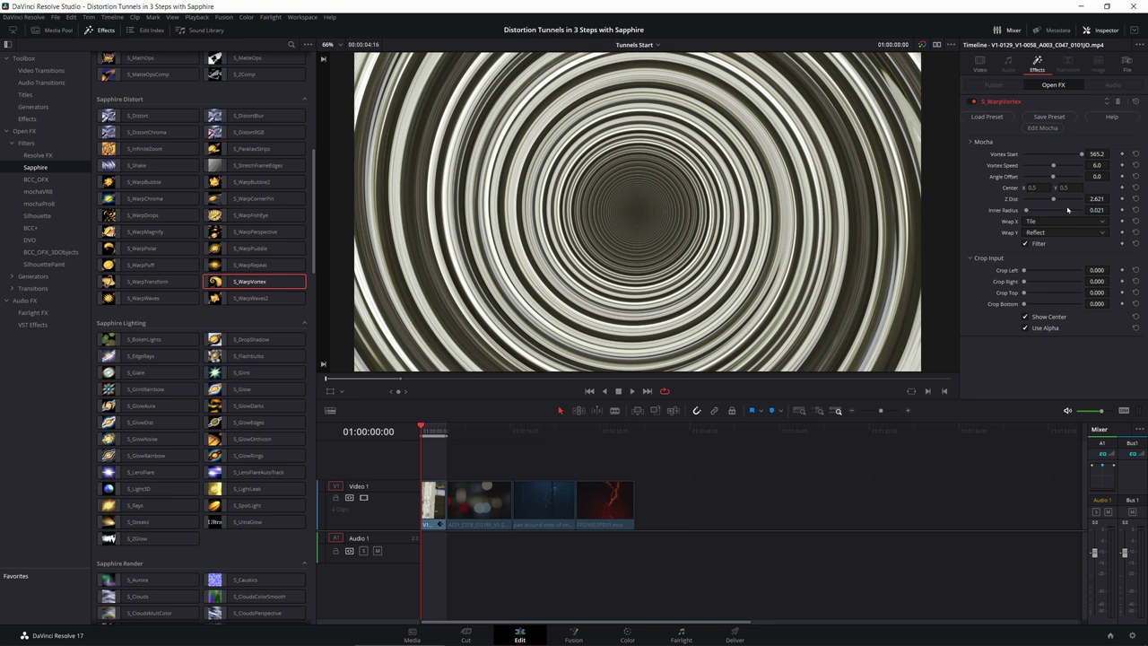
left_click_drag(1097, 198, 1132, 199)
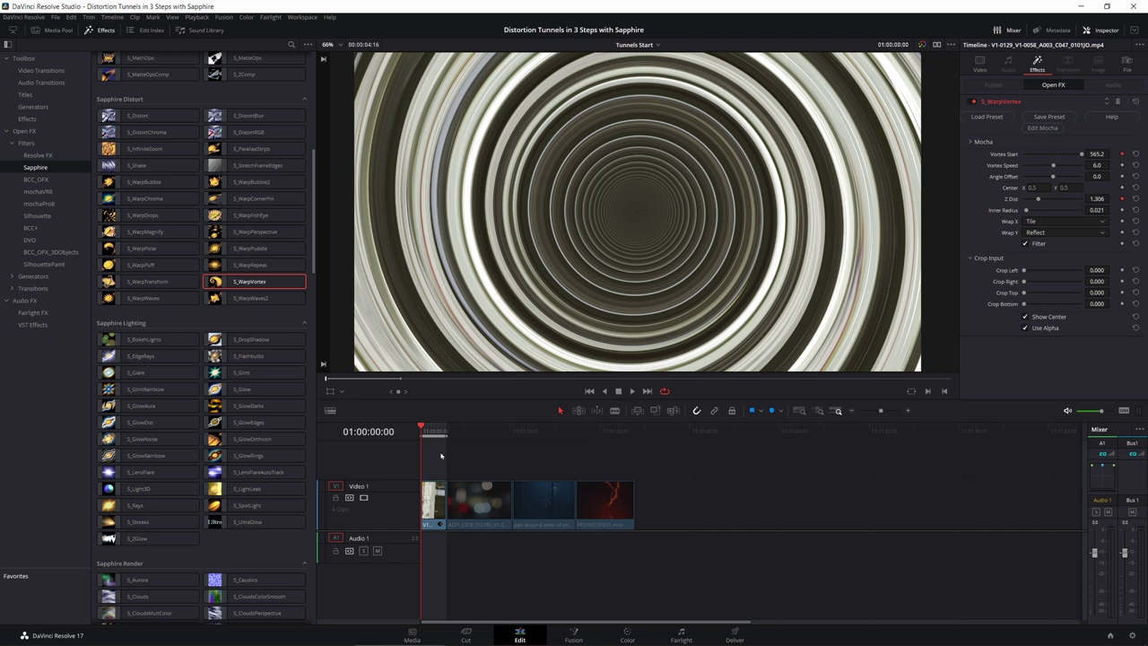
At the clip's end raise Vortex Start to 565.2 with Z Dist 1.306, then play the animation.
key("space")
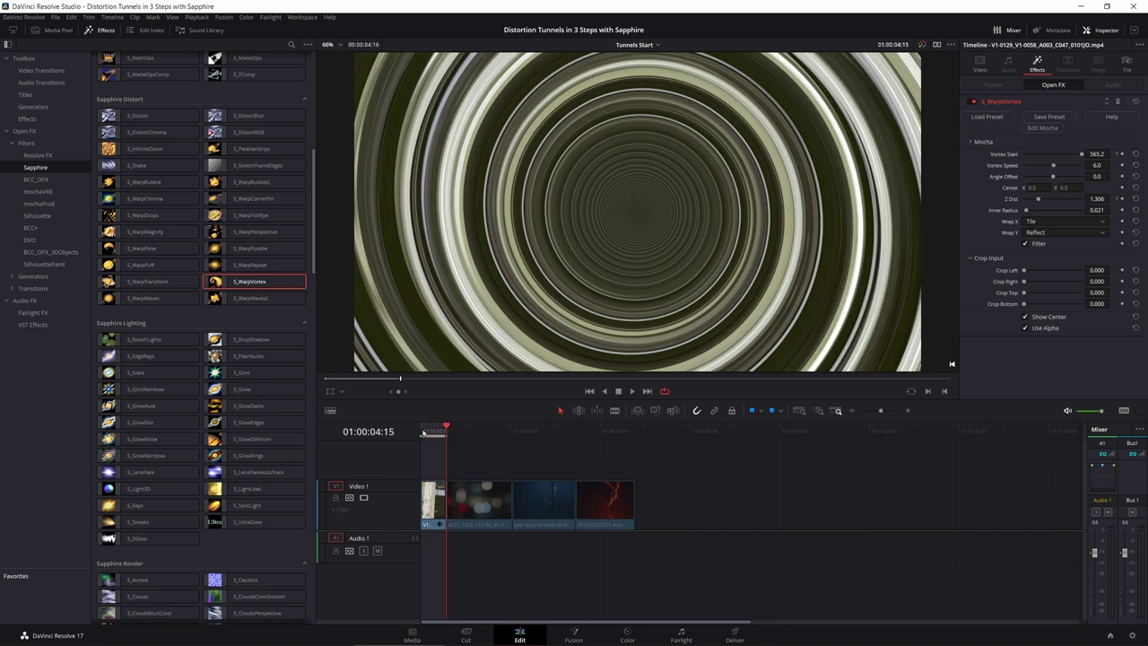
left_click_drag(1097, 153, 1129, 155)
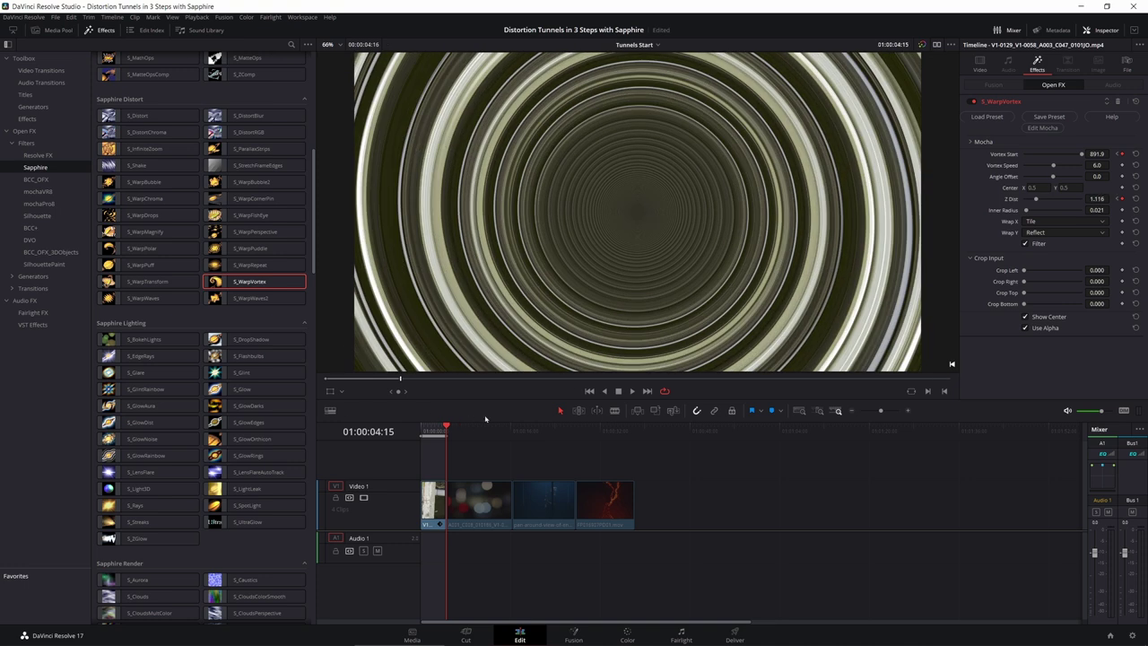
left_click_drag(436, 432, 422, 431)
key("space")
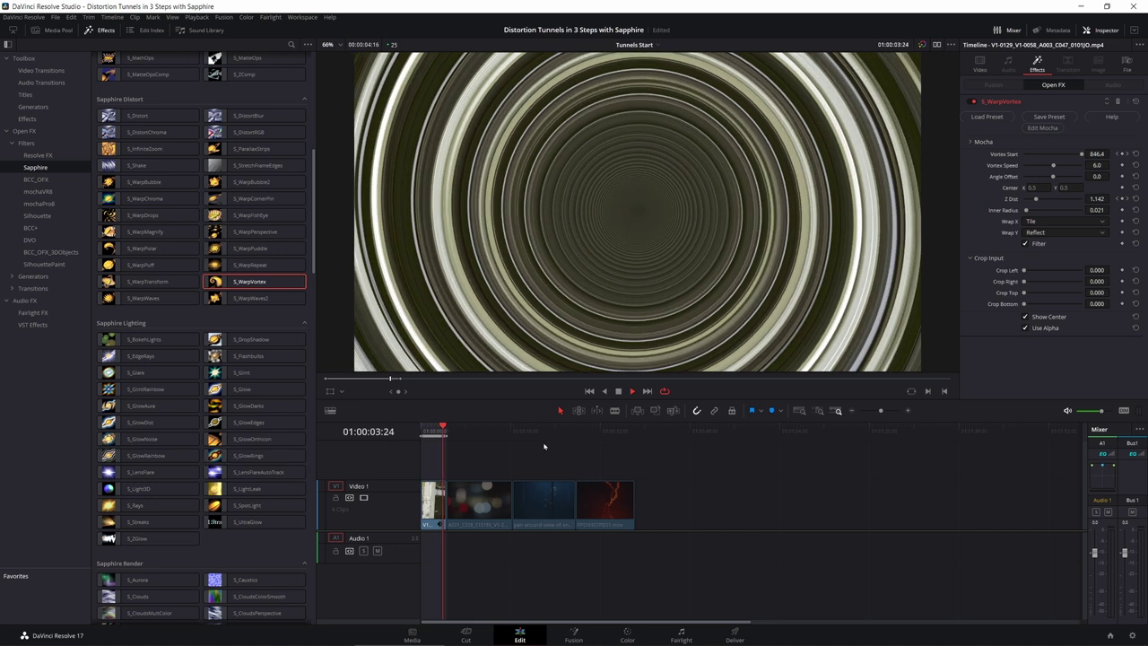
key("space")
key("Home")
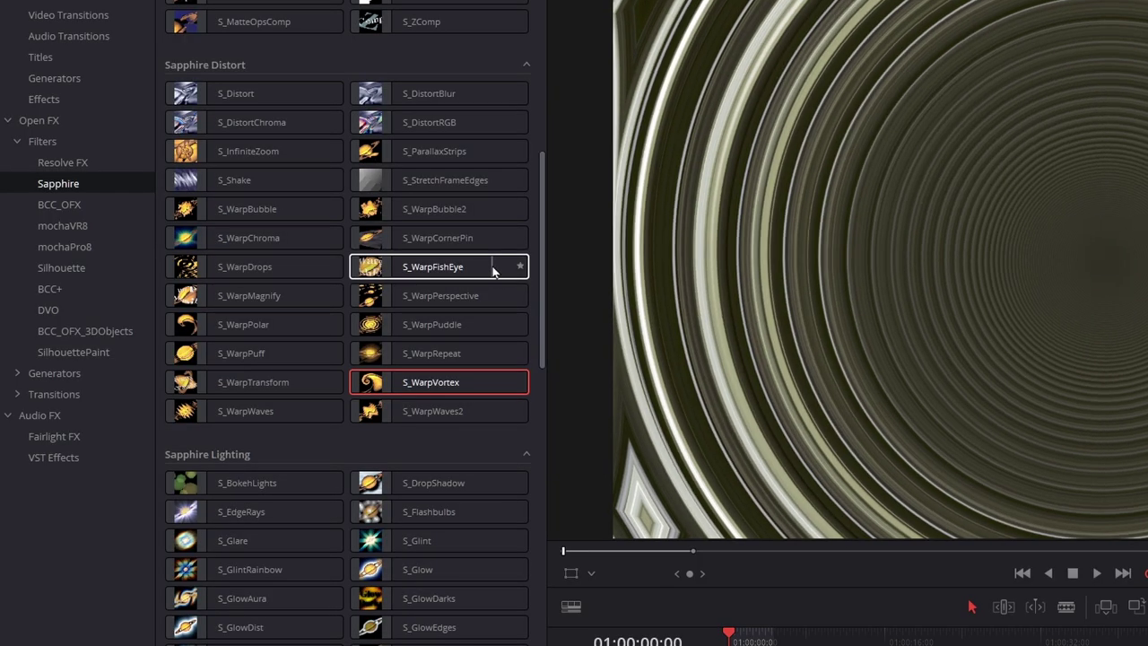
Apply S_WarpFishEye below WarpVortex and try out different Amount values.
left_click(492, 269)
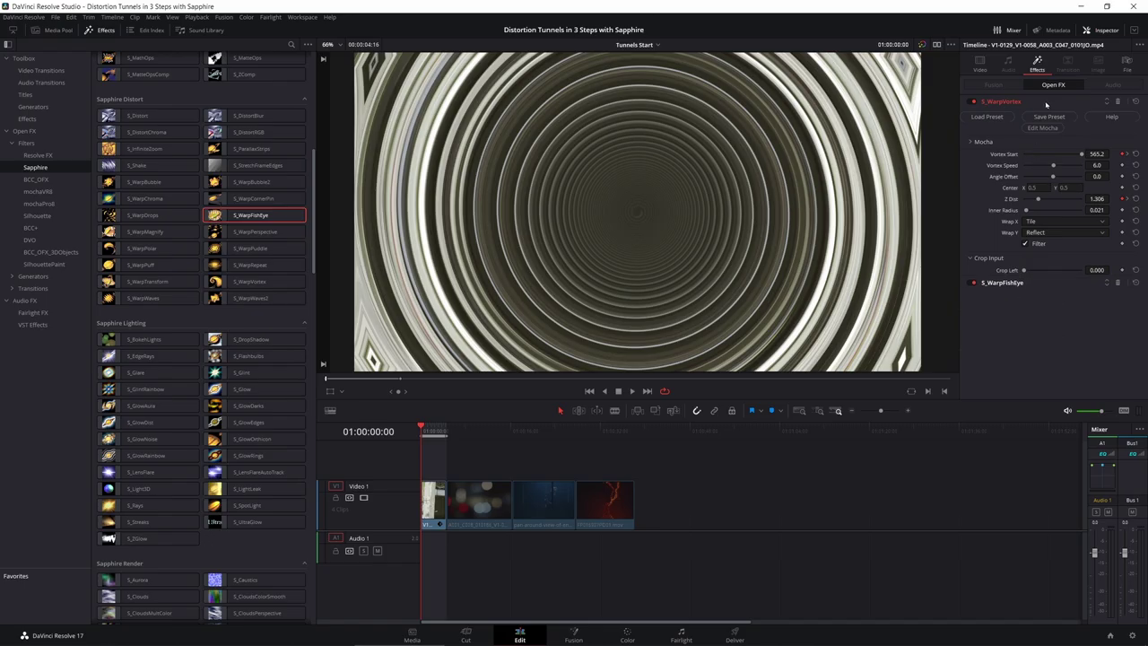
left_click(978, 115)
left_click(1036, 115)
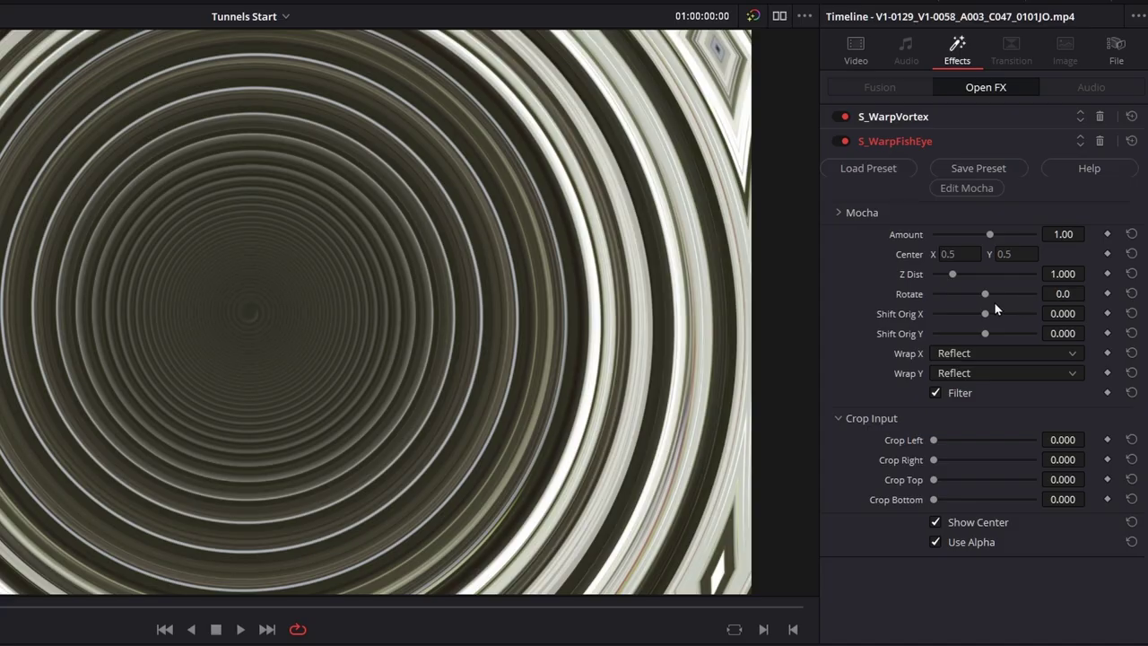
mouse_move(1054, 234)
left_mouse_down()
mouse_move(1089, 234)
mouse_move(1044, 234)
left_mouse_up()
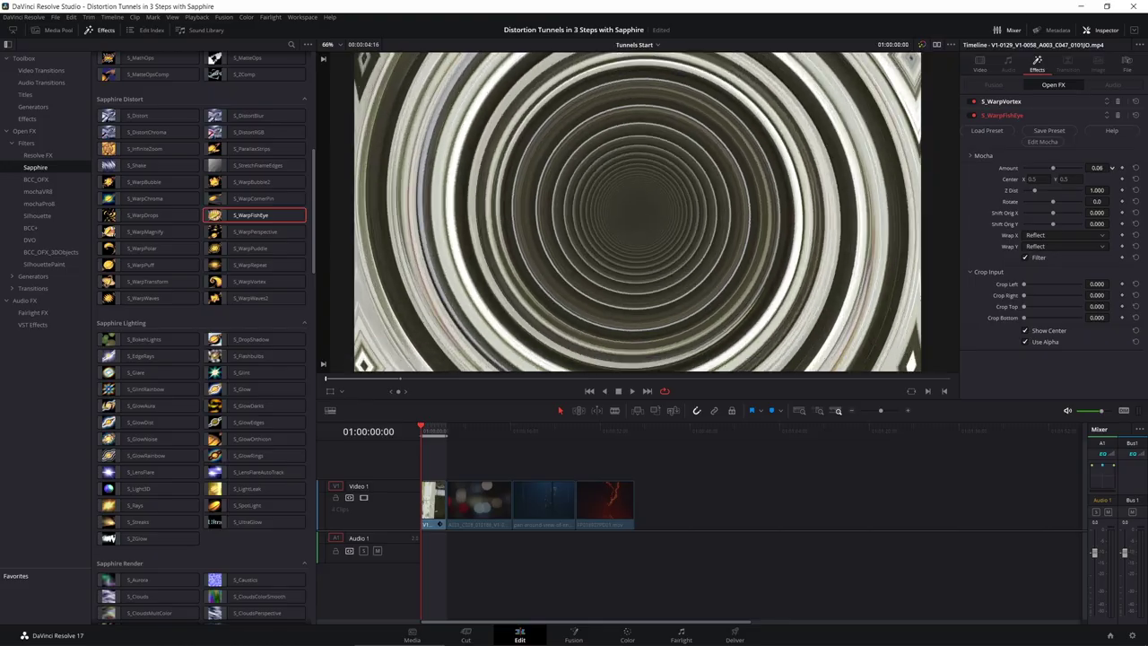
mouse_move(1097, 168)
left_mouse_down()
mouse_move(1121, 168)
mouse_move(1094, 180)
left_mouse_up()
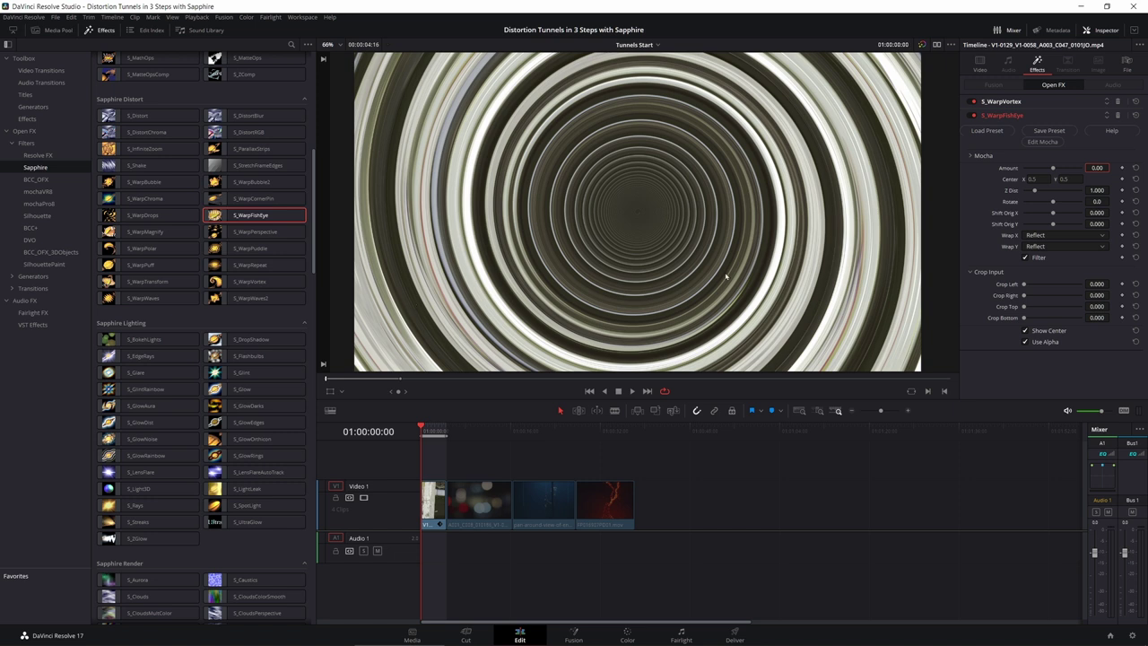
Keyframe fisheye Amount 0.00 at the clip start and -0.25 at the end, then play.
left_click(1121, 168)
key("Down")
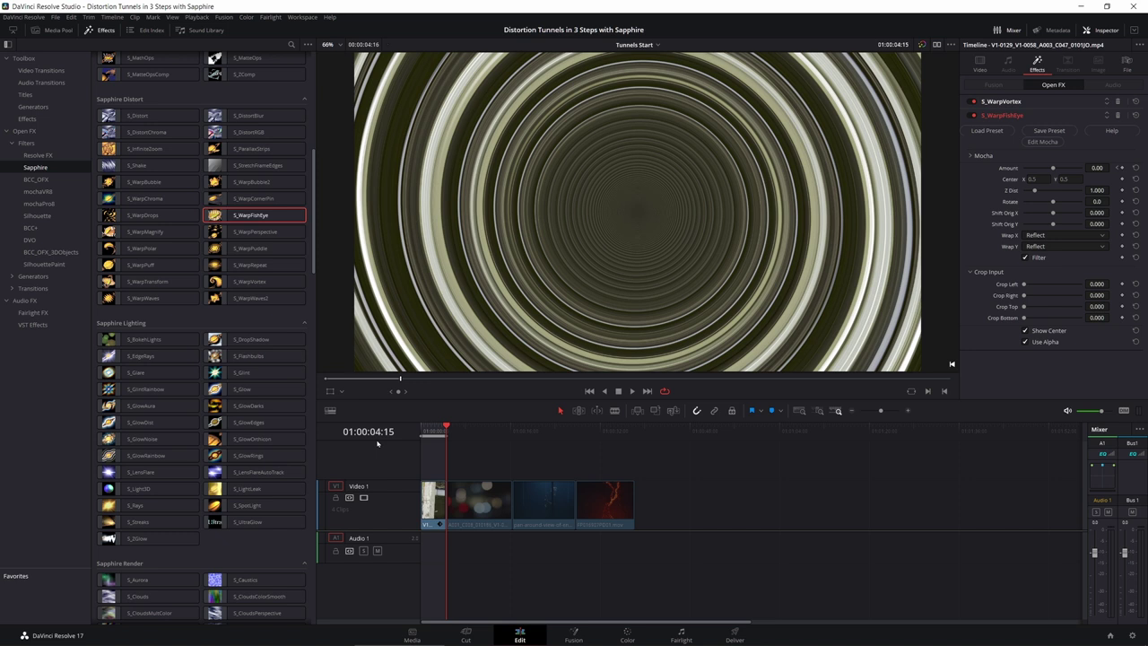
mouse_move(1092, 168)
left_mouse_down()
mouse_move(1054, 167)
mouse_move(1113, 168)
left_mouse_up()
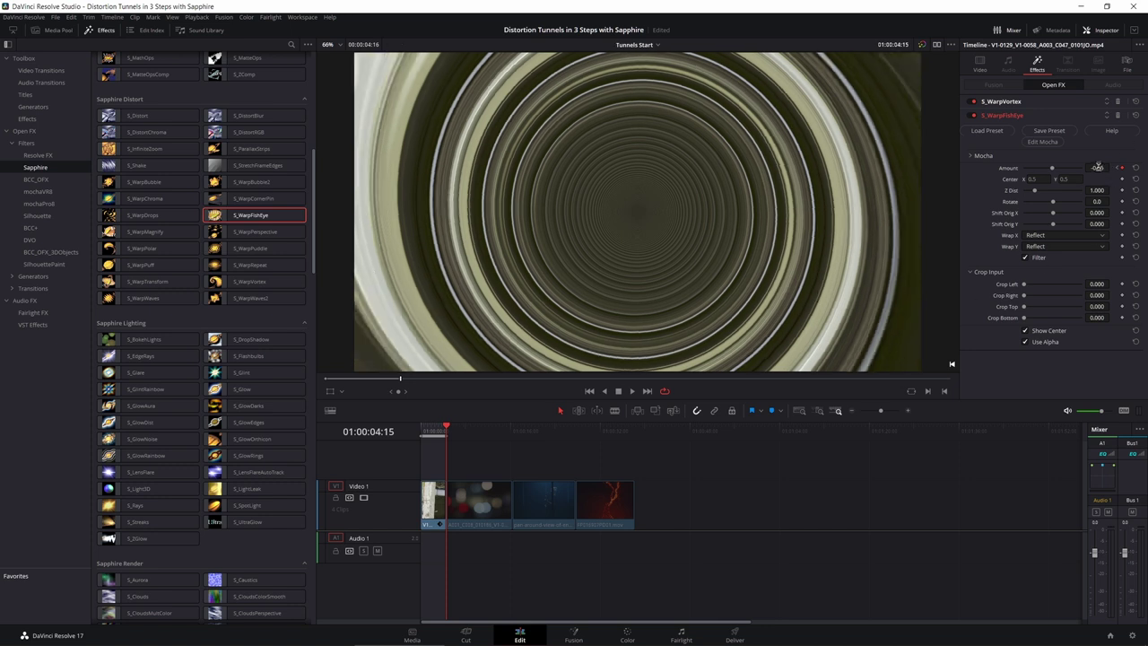
left_click_drag(1112, 168, 1111, 168)
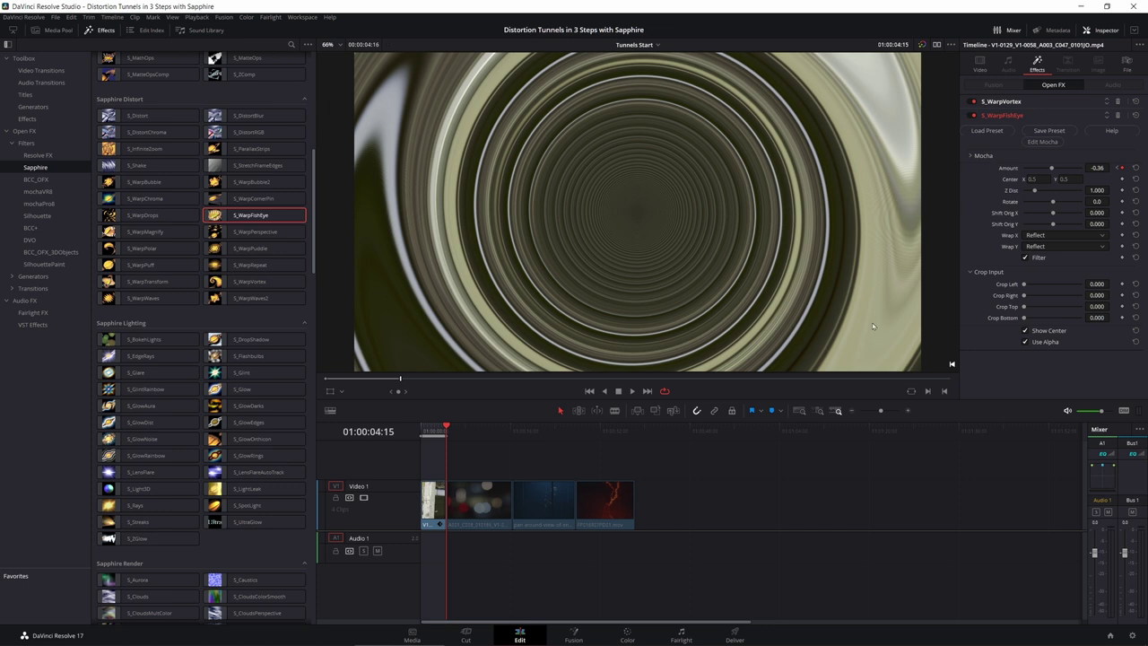
key("ctrl+z")
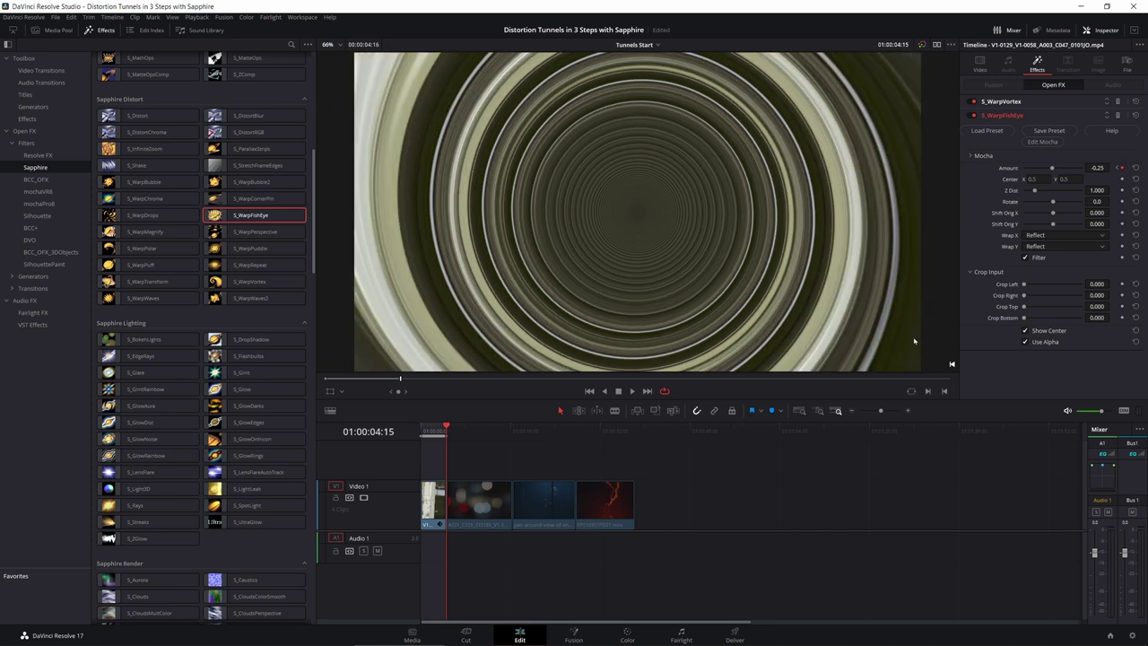
key("Home")
key("space")
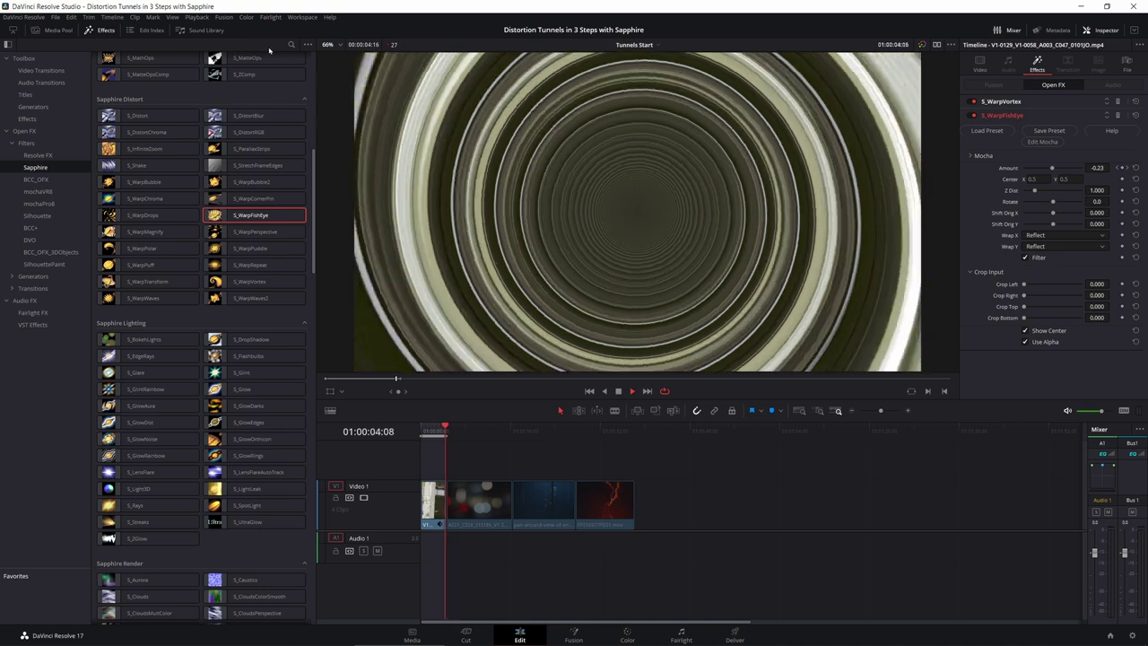
Set Timeline Proxy Mode to a lower resolution and play the bending tunnel preview.
left_click(197, 17)
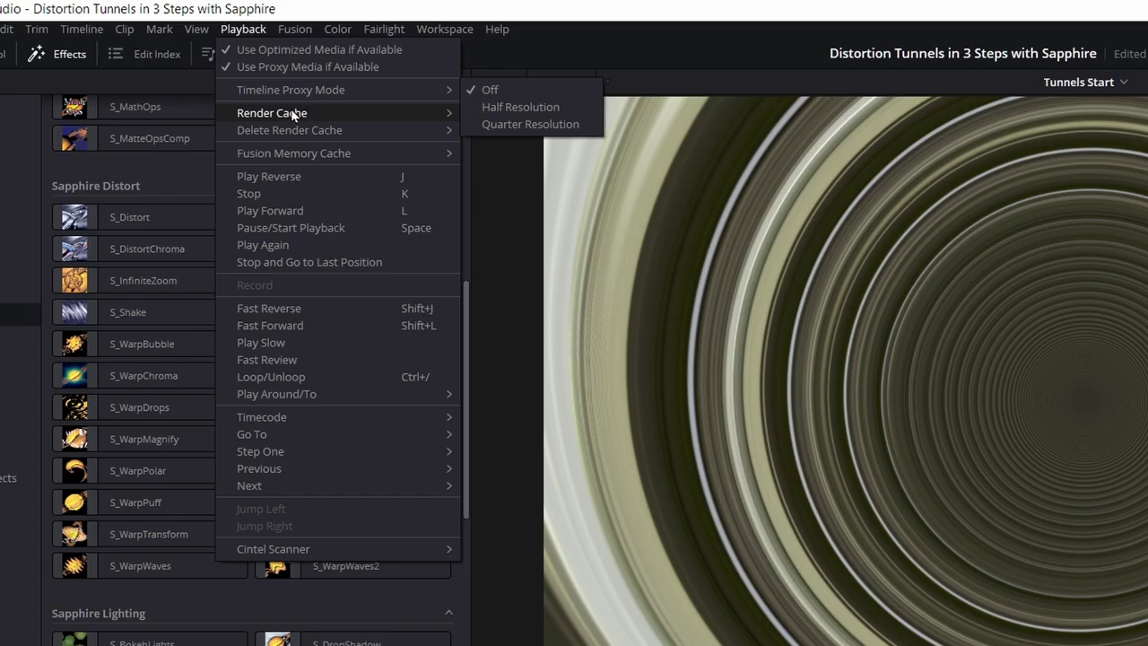
mouse_move(226, 50)
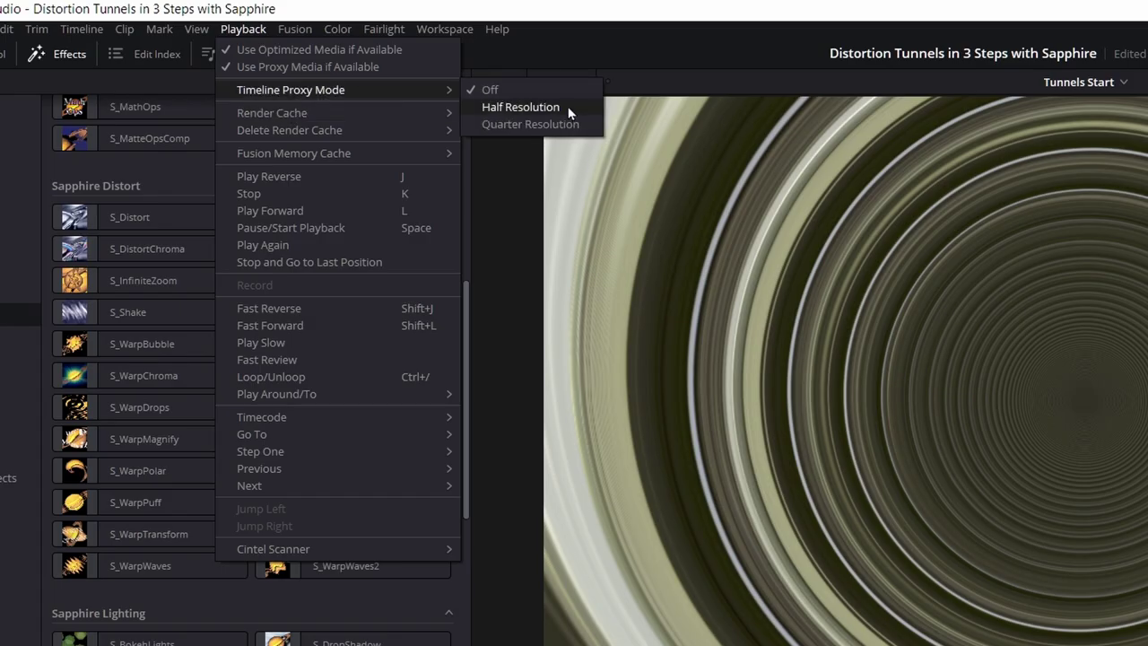
left_click(555, 127)
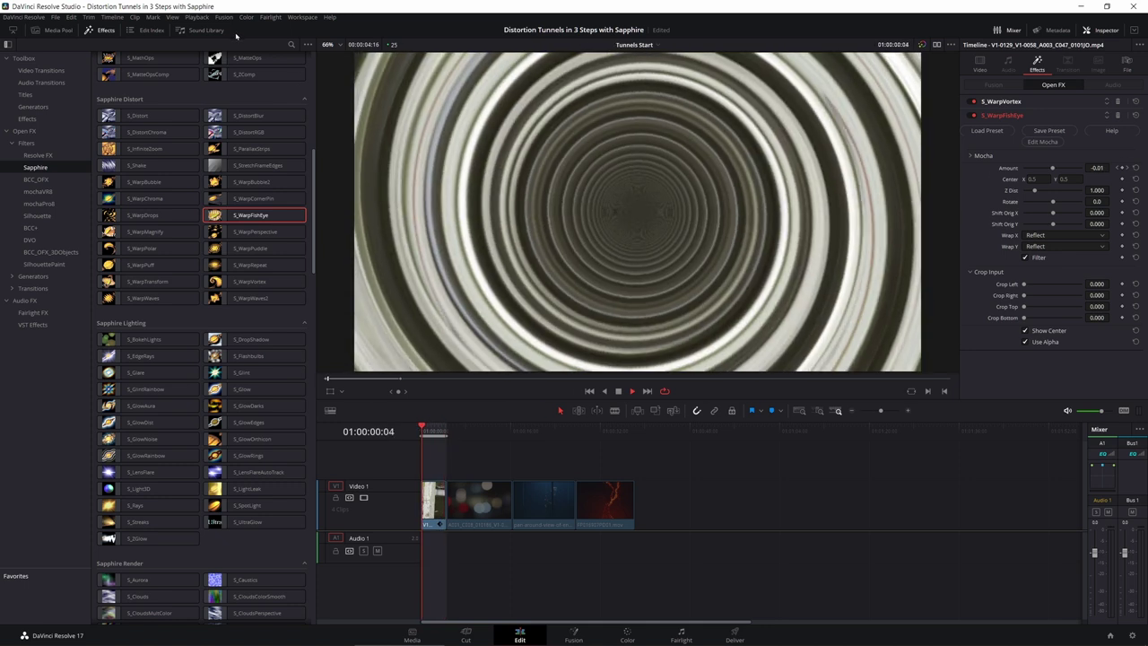
left_click(196, 17)
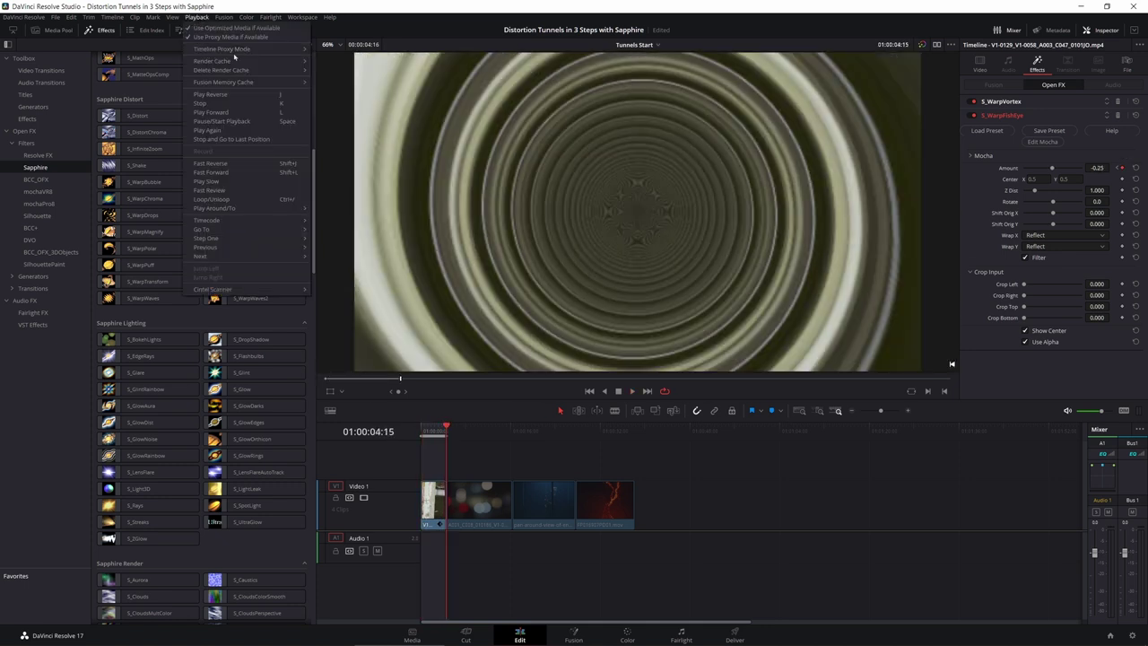
left_click(351, 77)
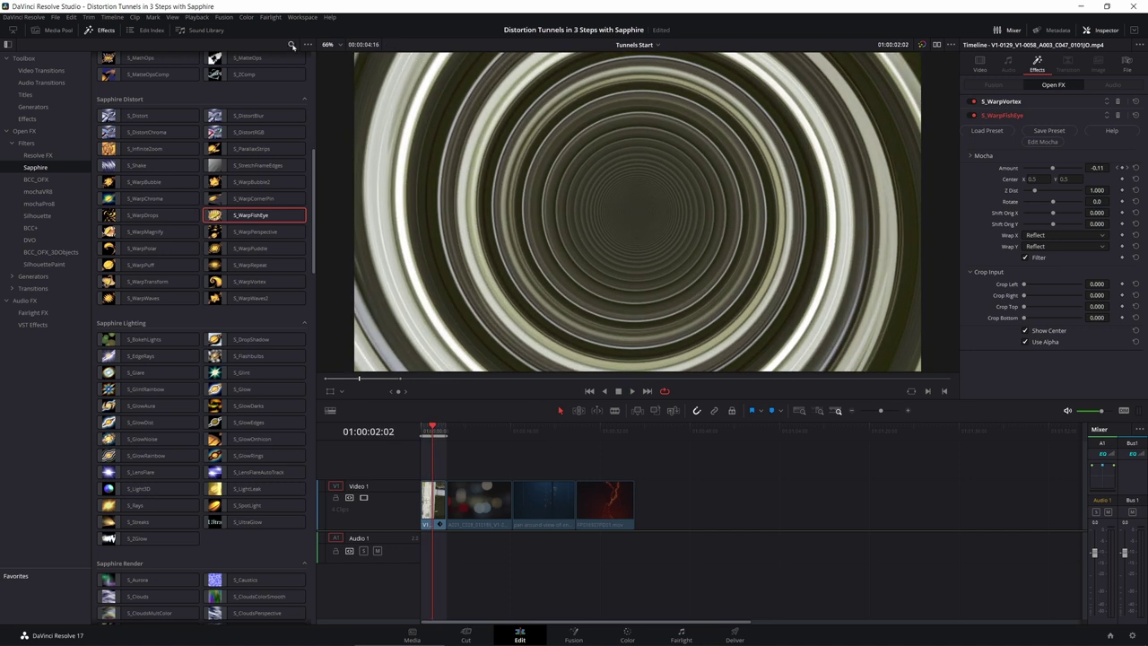
Search 's_vig' and apply S_Vignette to the tunnel clip, showing its parameters.
left_click(291, 45)
type("s_")
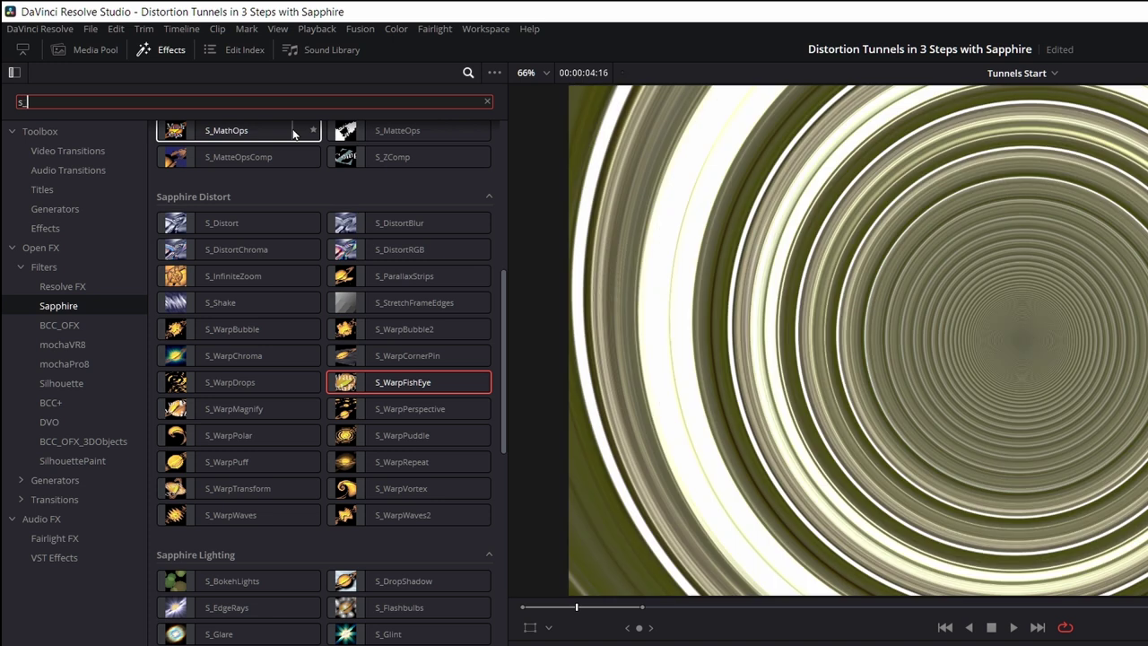
type("vig")
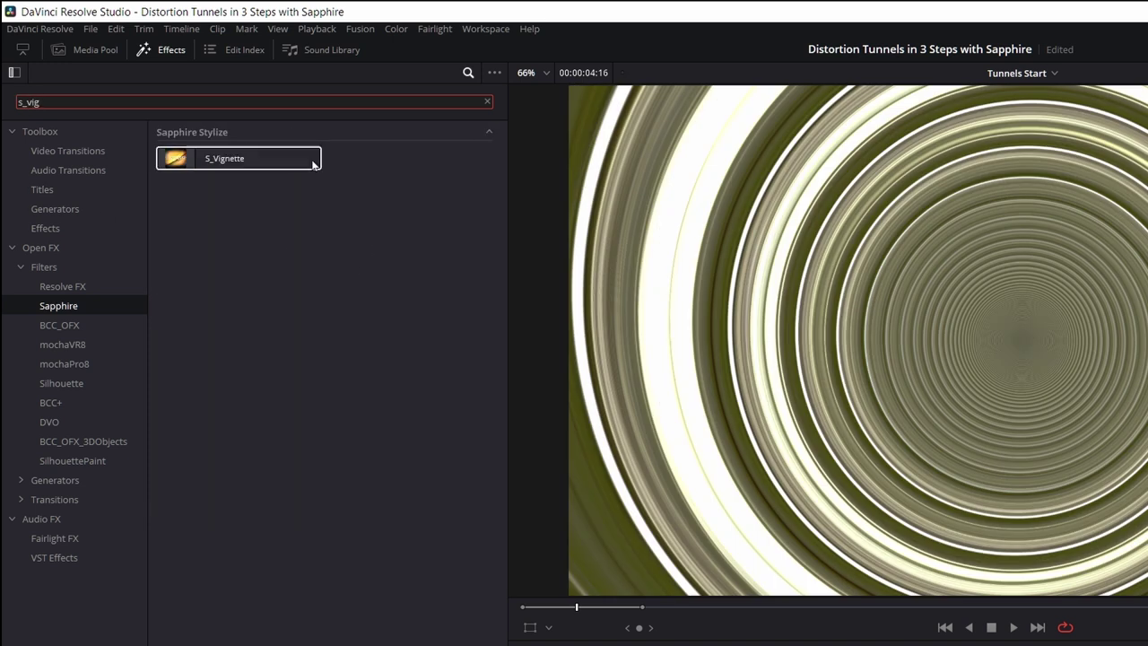
double_click(243, 161)
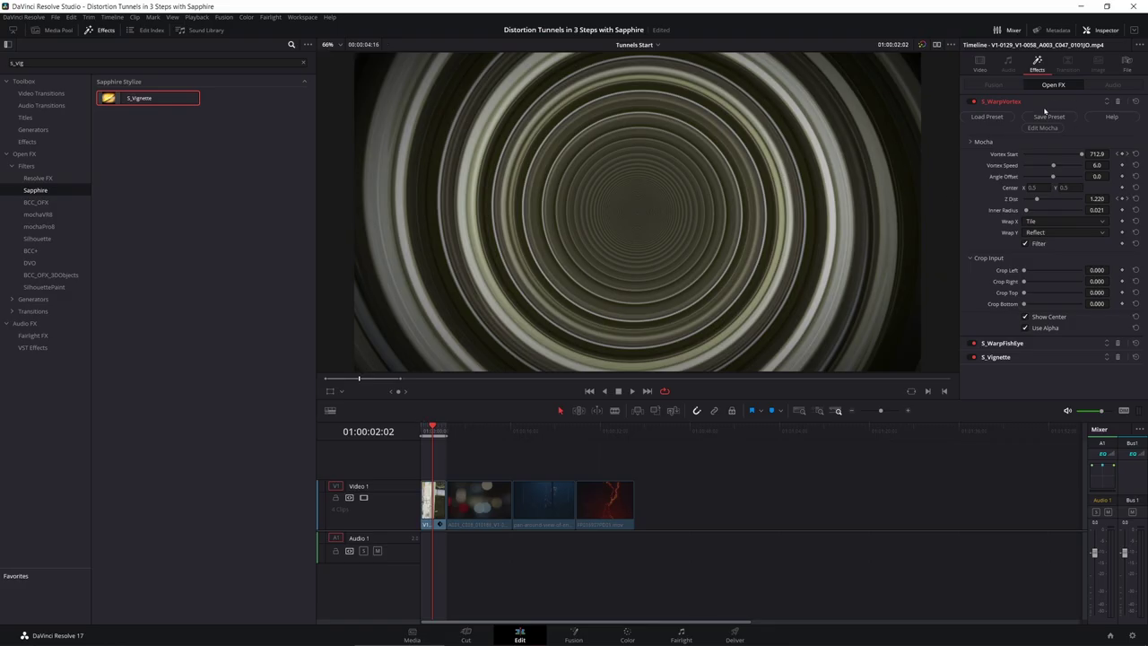
left_click(1012, 106)
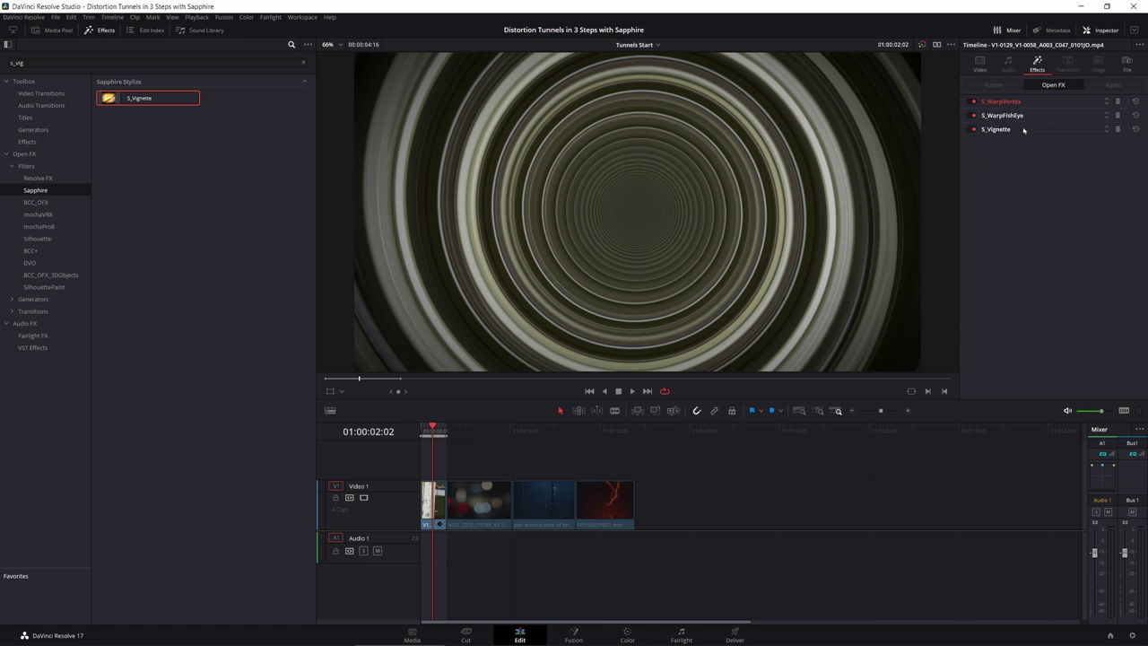
left_click(1024, 130)
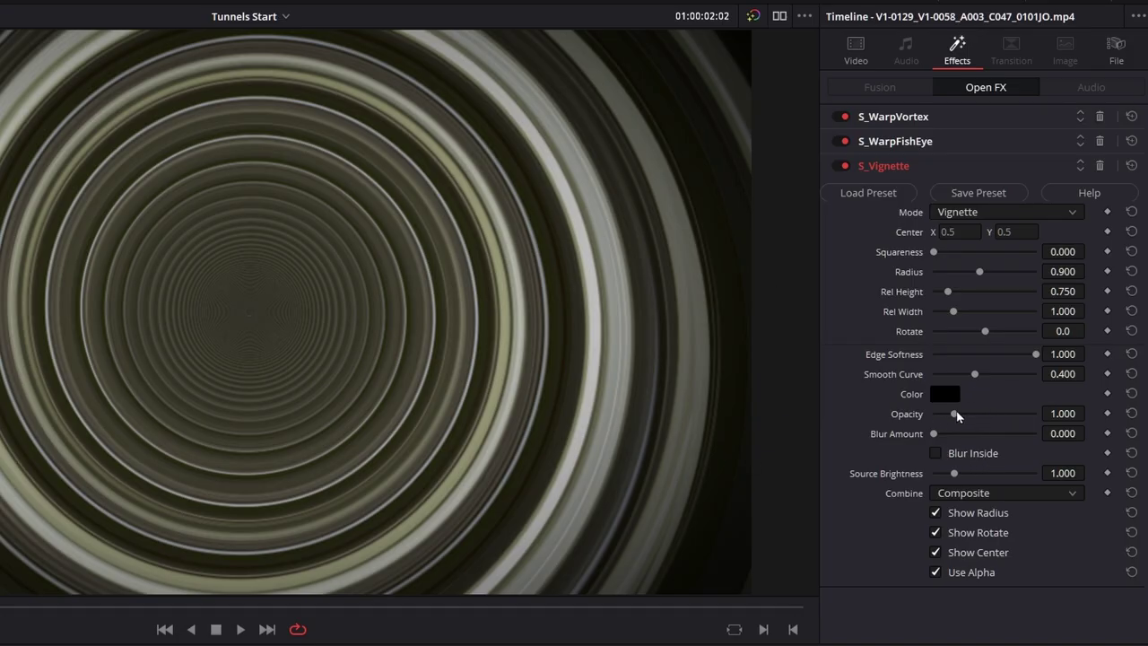
Set the vignette opacity to about 1.0 and Blur Amount to 0.023.
mouse_move(953, 414)
left_mouse_down()
mouse_move(933, 414)
mouse_move(1005, 415)
mouse_move(911, 415)
mouse_move(982, 418)
mouse_move(944, 417)
left_mouse_up()
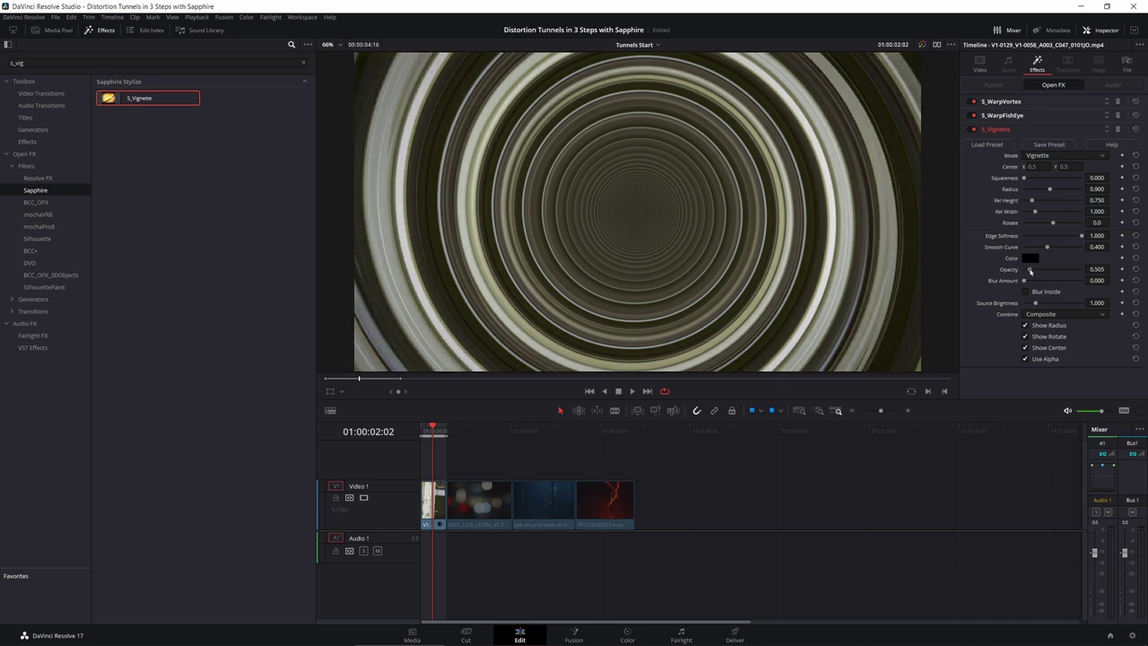
left_click_drag(1030, 271, 1035, 271)
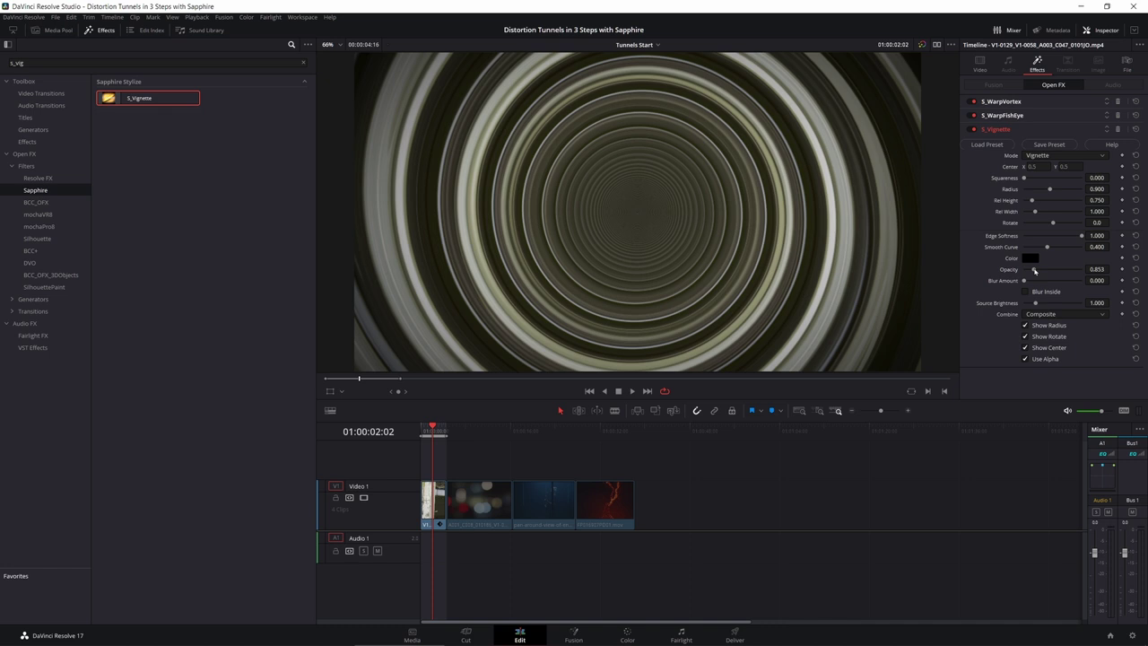
left_click_drag(1035, 270, 1036, 271)
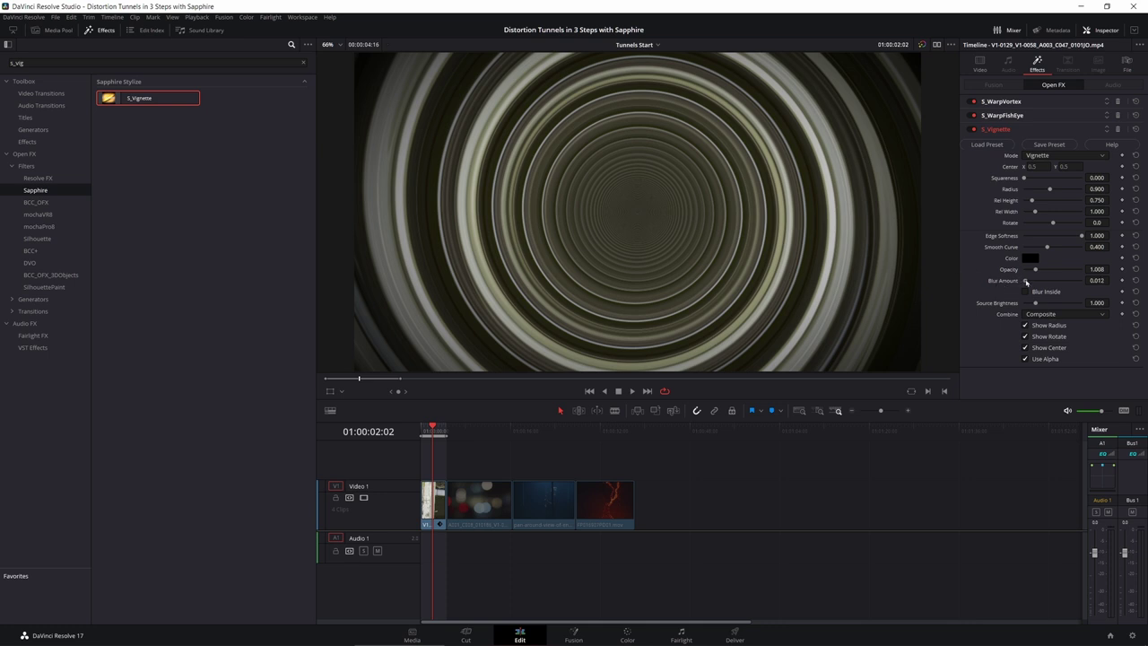
left_click_drag(1026, 280, 1021, 282)
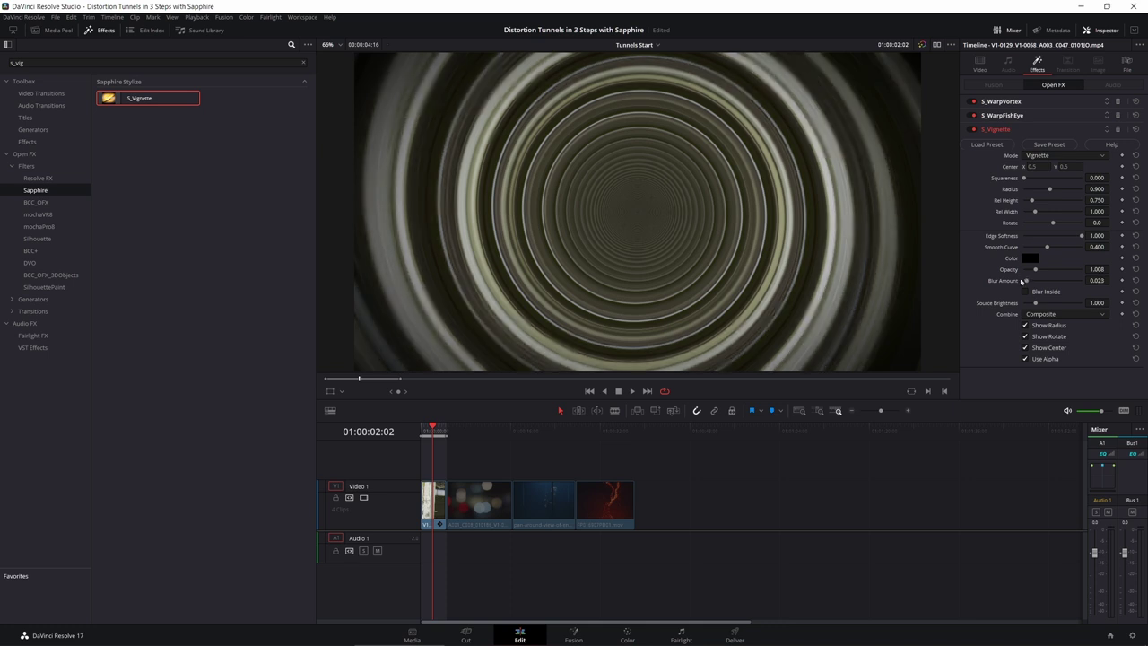
Save the project and play the timeline from the start.
key("ctrl+s")
key("Home")
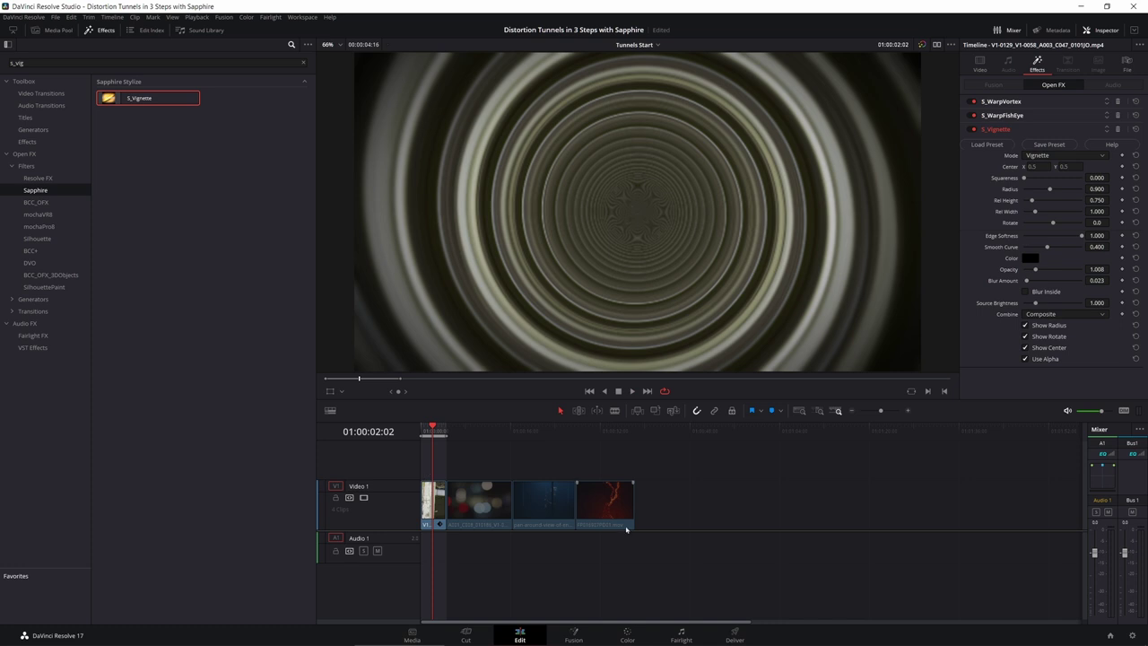
key("space")
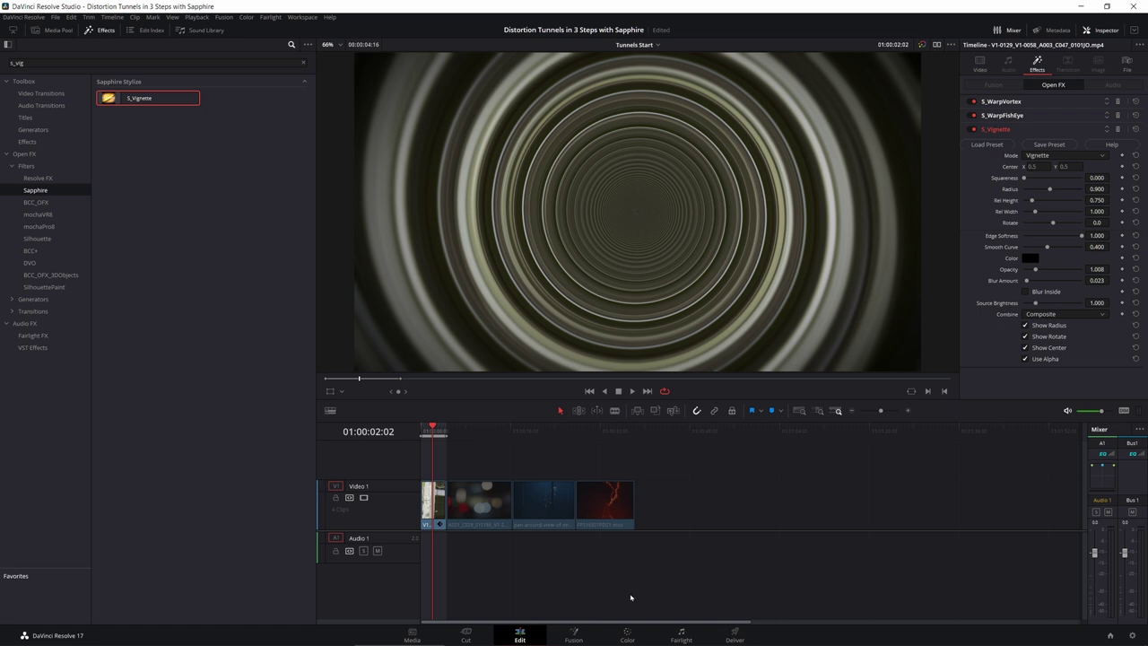
On the Color page, hide the Gallery, lower Gamma and raise Gain to 1.46 on the tunnel.
left_click(628, 635)
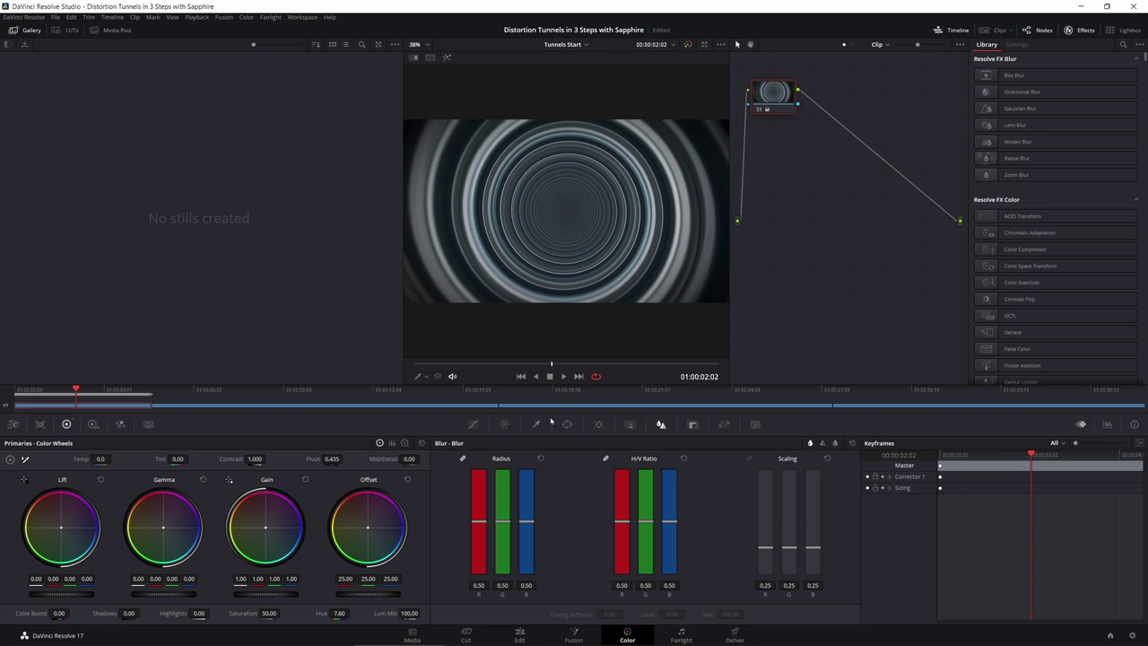
key("space")
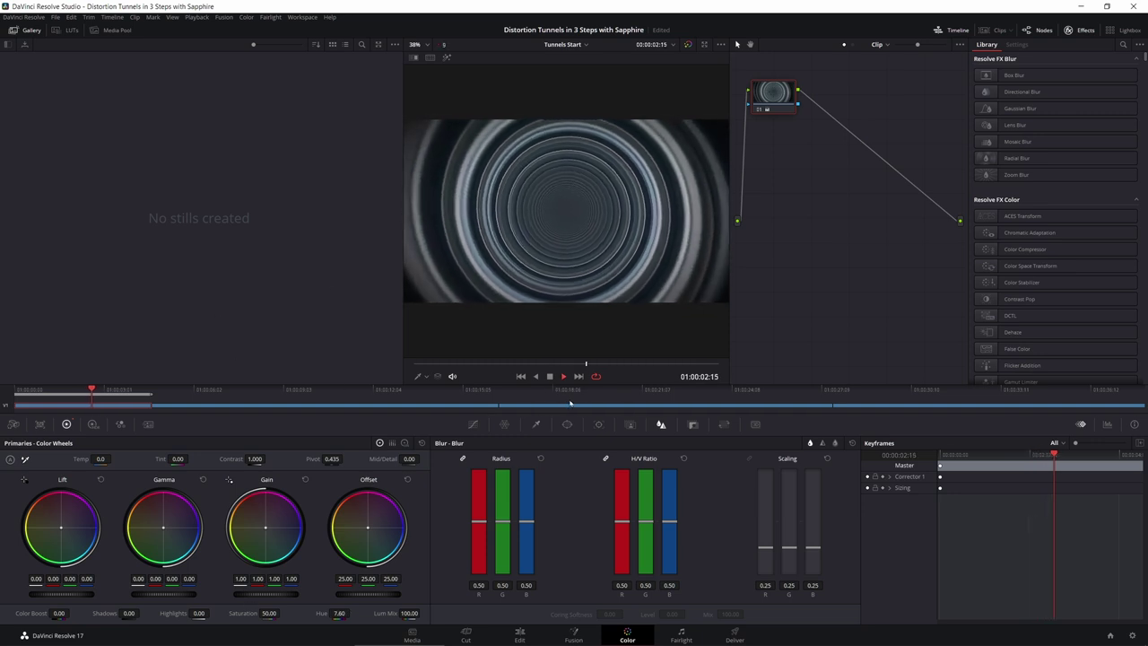
key("alt+f")
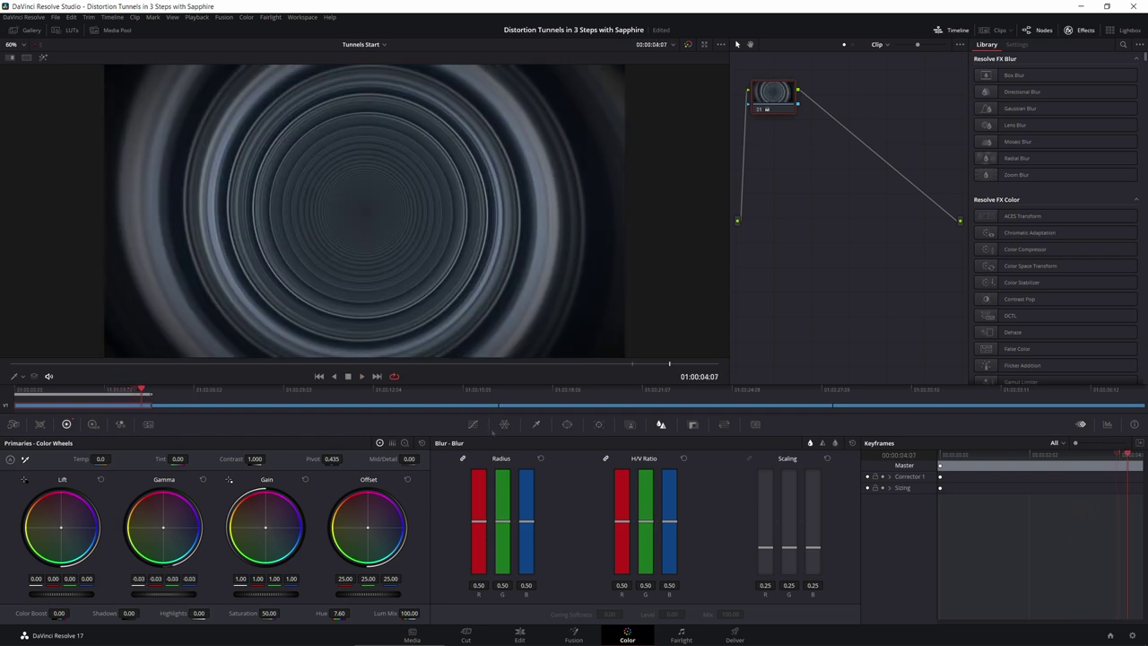
key("space")
left_click_drag(164, 594, 153, 594)
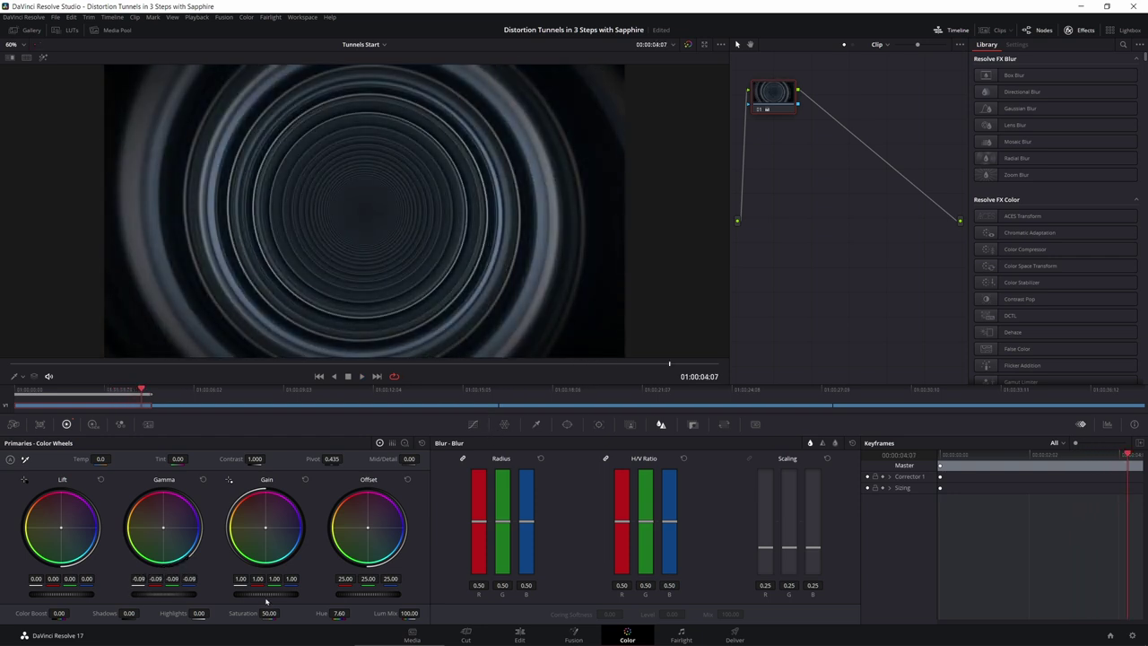
mouse_move(266, 594)
left_mouse_down()
mouse_move(300, 594)
mouse_move(288, 594)
left_mouse_up()
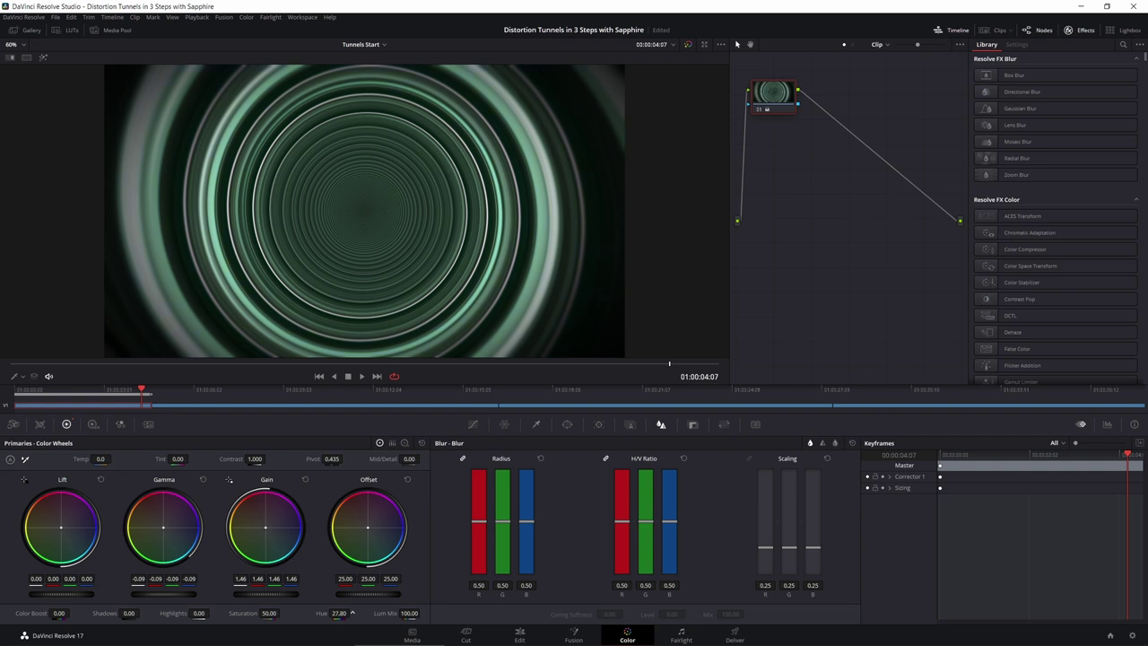
Back on the Edit page, set Render Cache to Smart and play from the start.
left_click(520, 636)
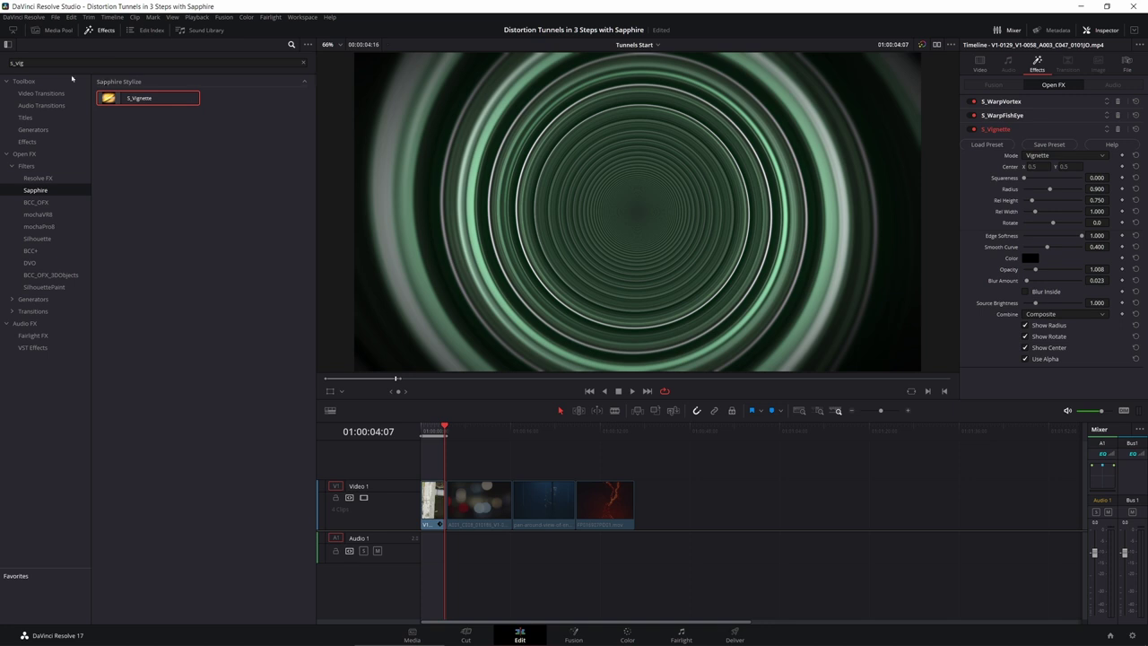
left_click(196, 17)
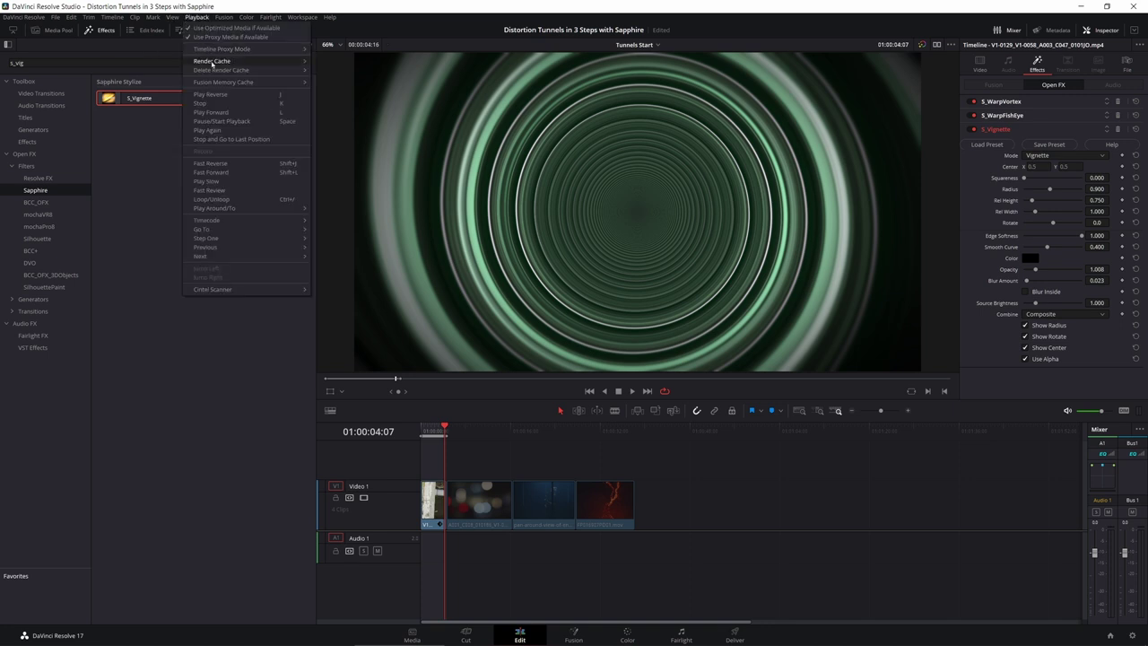
mouse_move(212, 62)
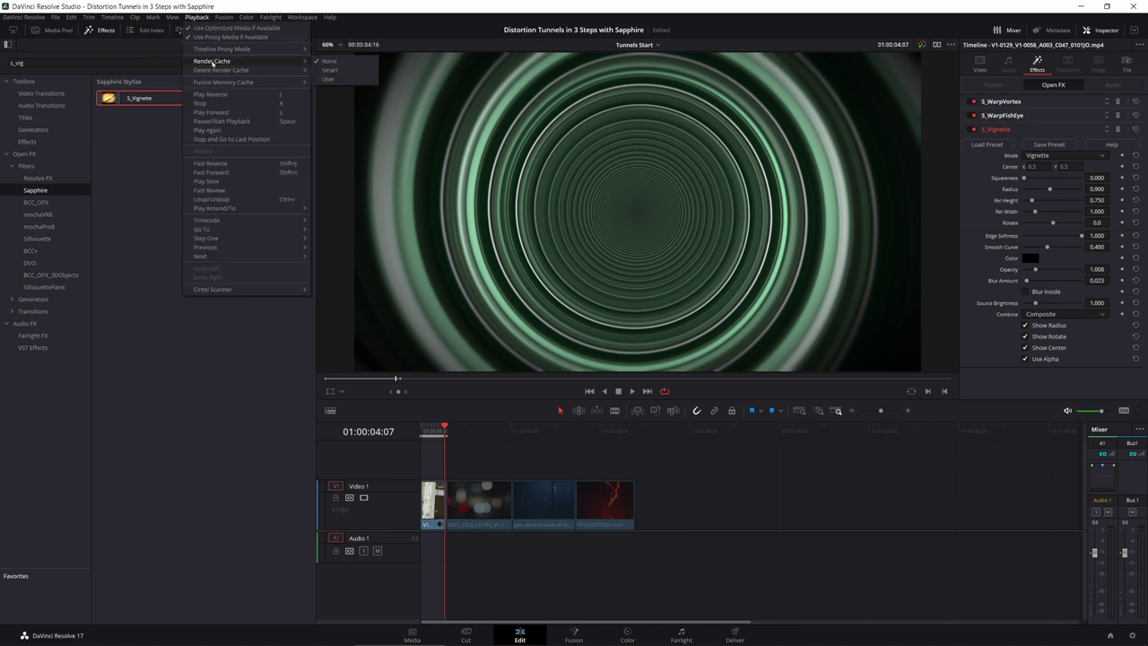
left_click(358, 72)
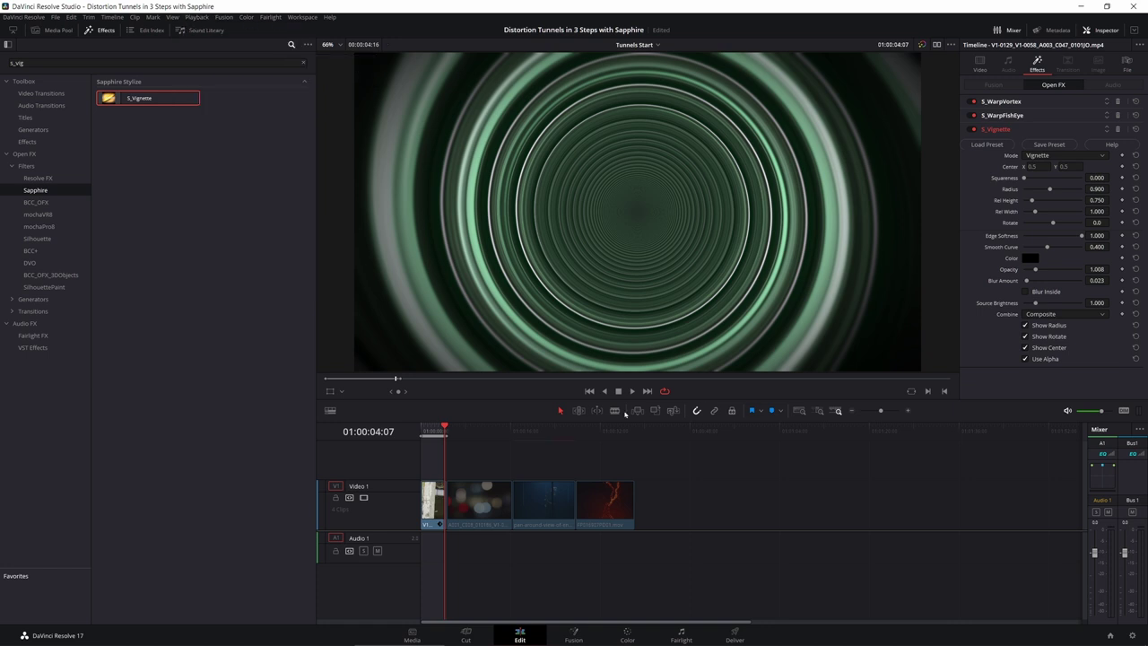
left_click(423, 432)
key("space")
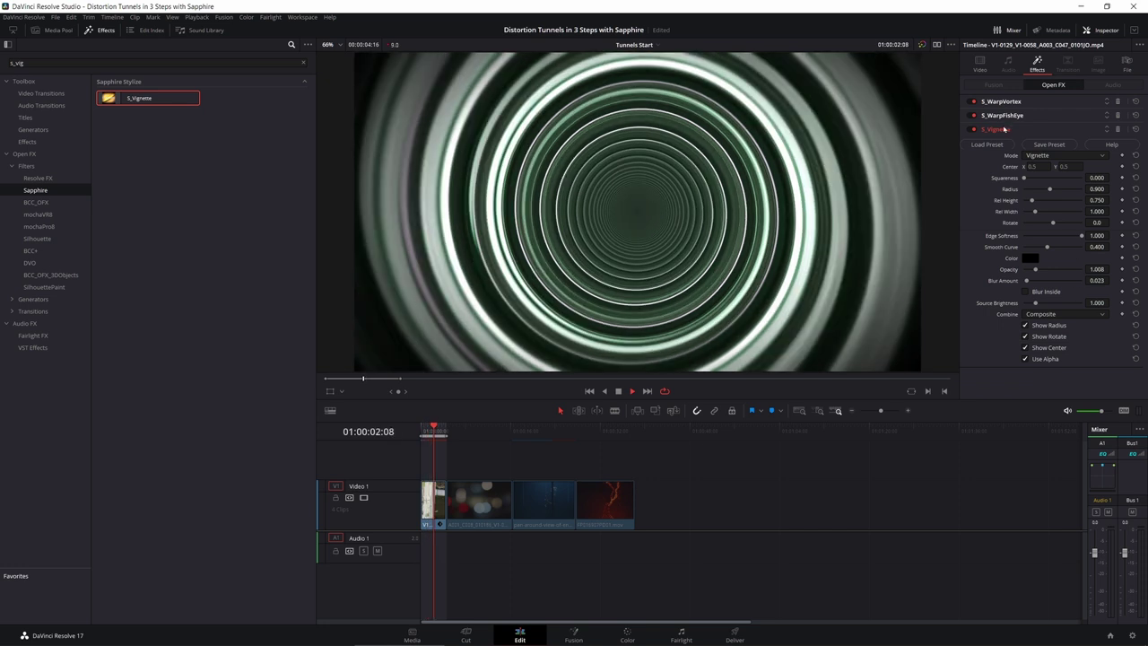
Set the S_Vignette Rel Height to about 0.70 and play the clip.
left_click(1032, 201)
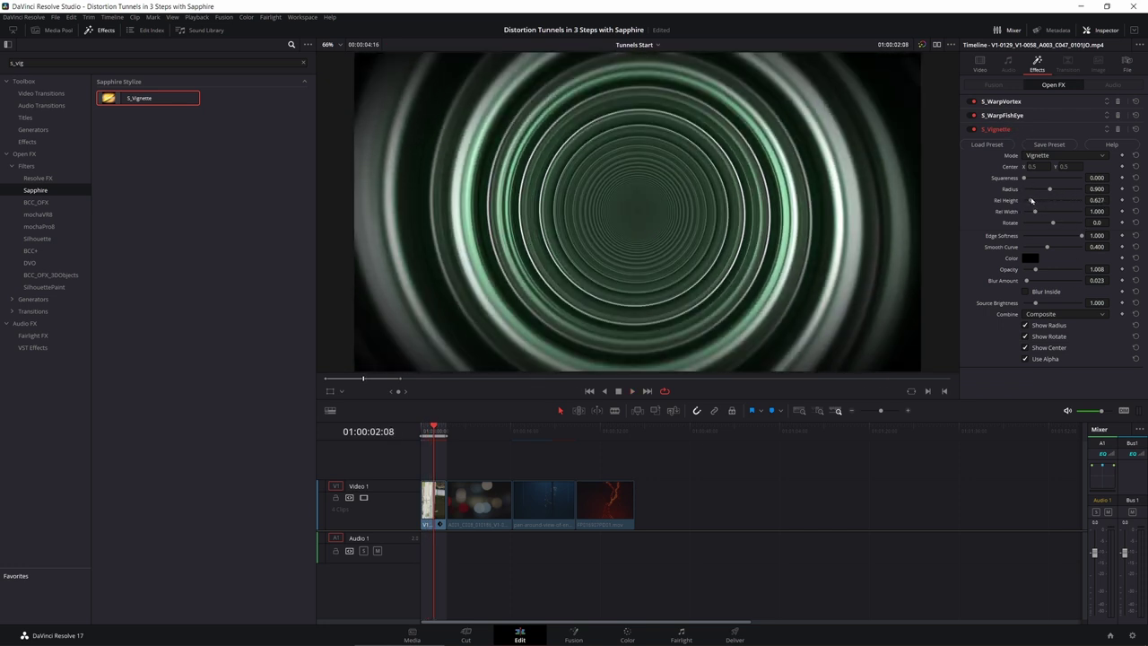
left_click_drag(1032, 201, 1034, 201)
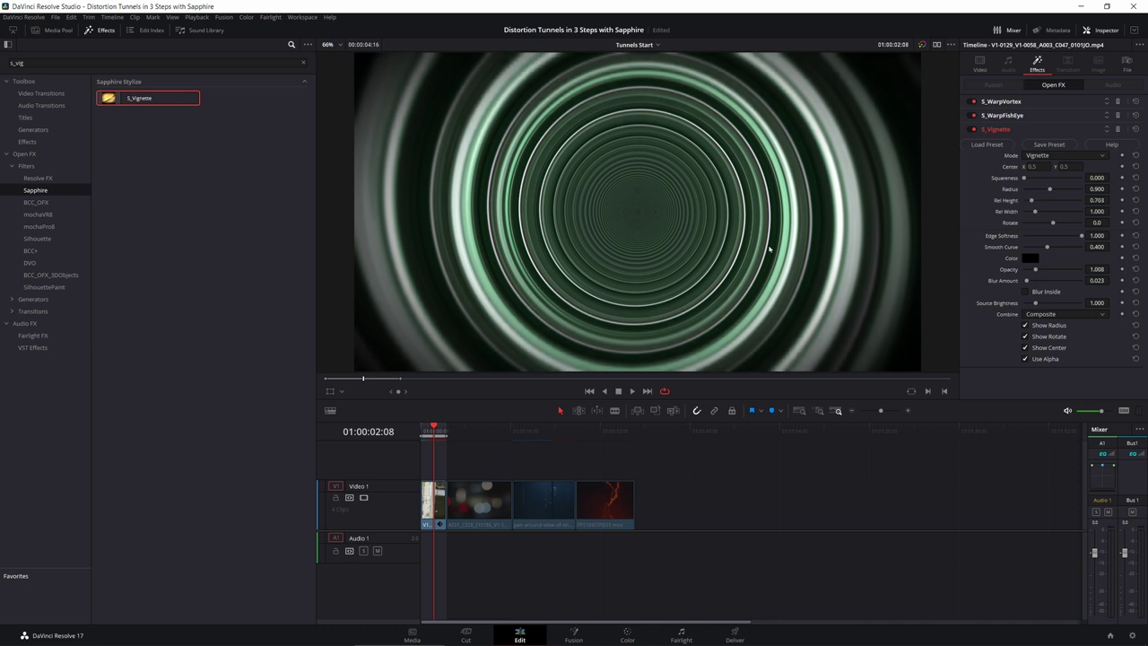
key("space")
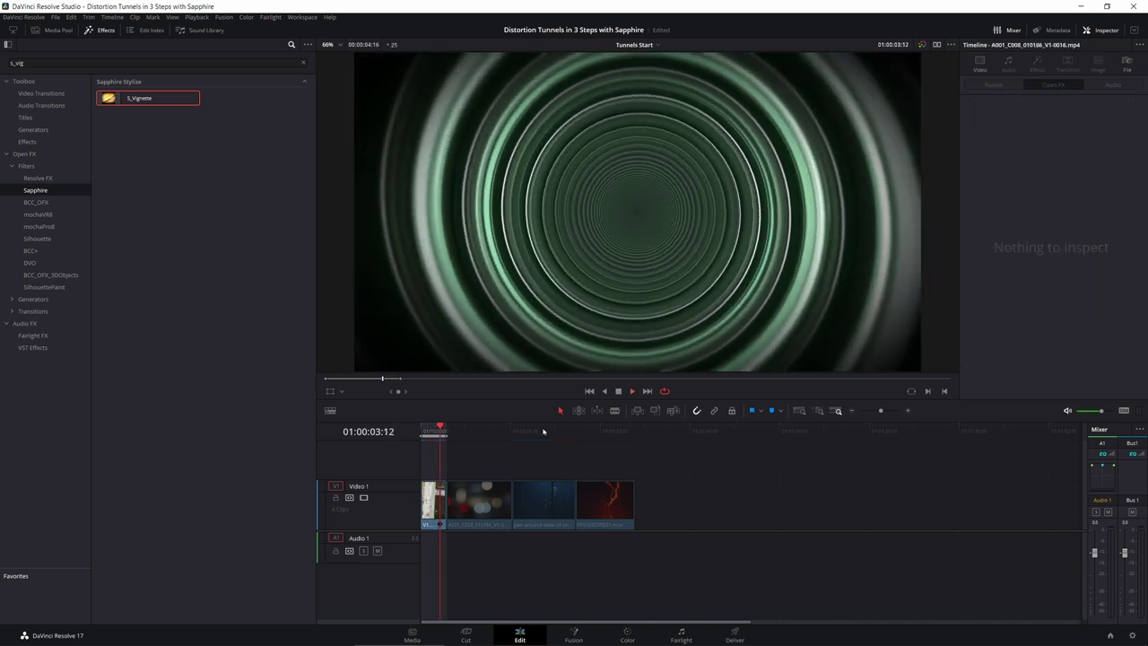
Play the sequence from the start, then select the A001_C008 bokeh lights clip and scrub its raw footage.
left_click(424, 432)
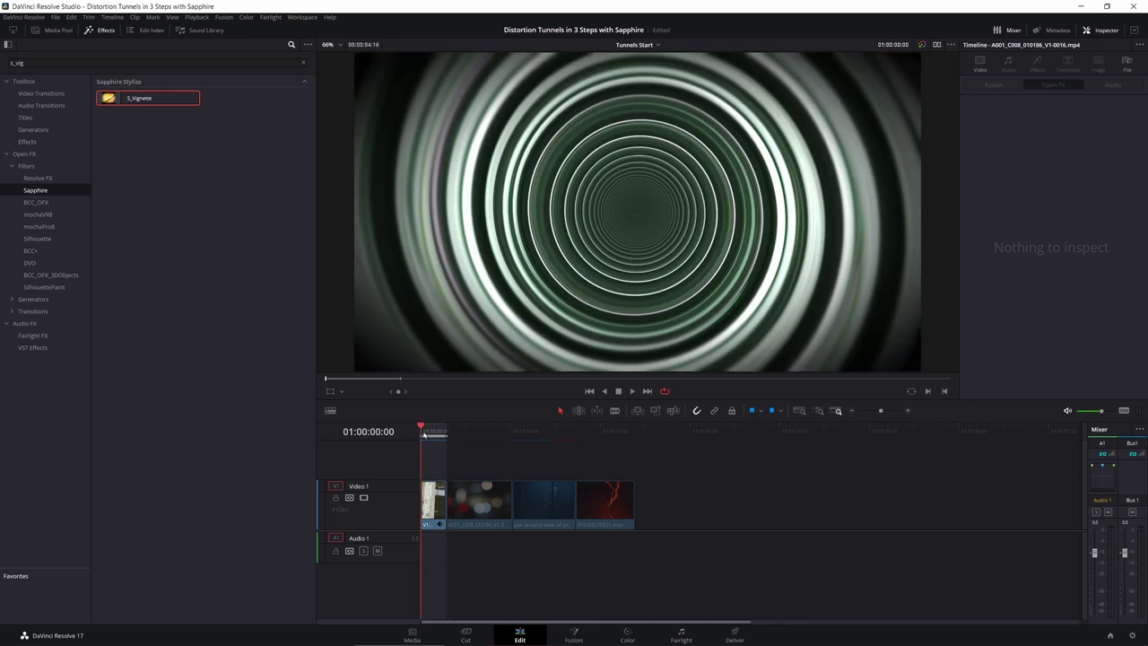
key("space")
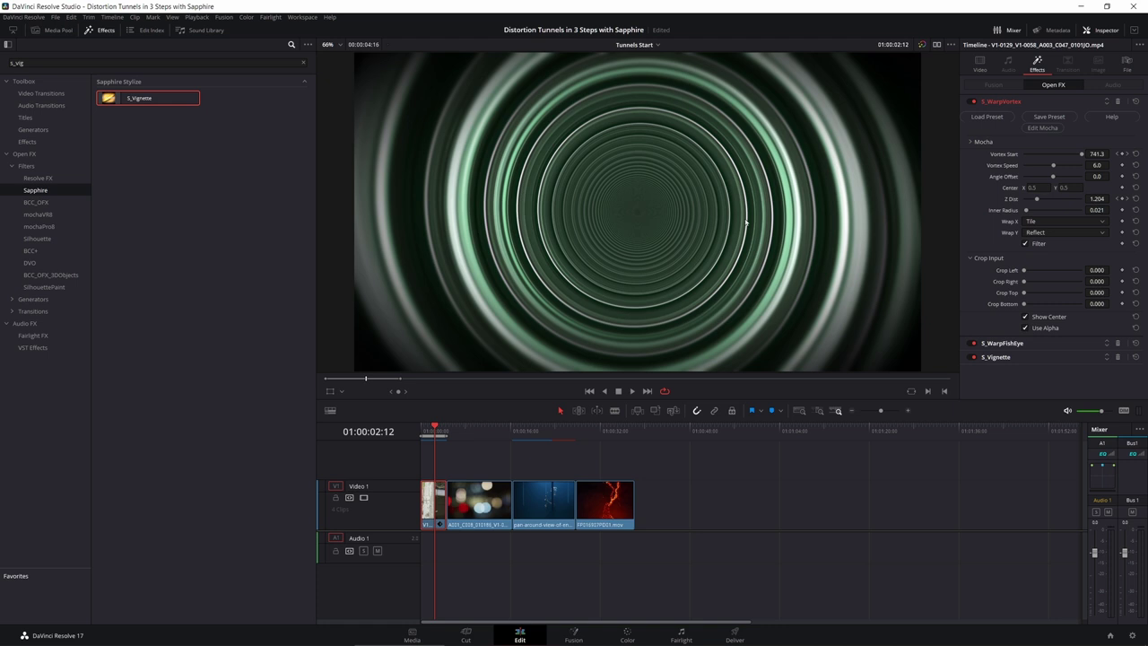
left_click(465, 435)
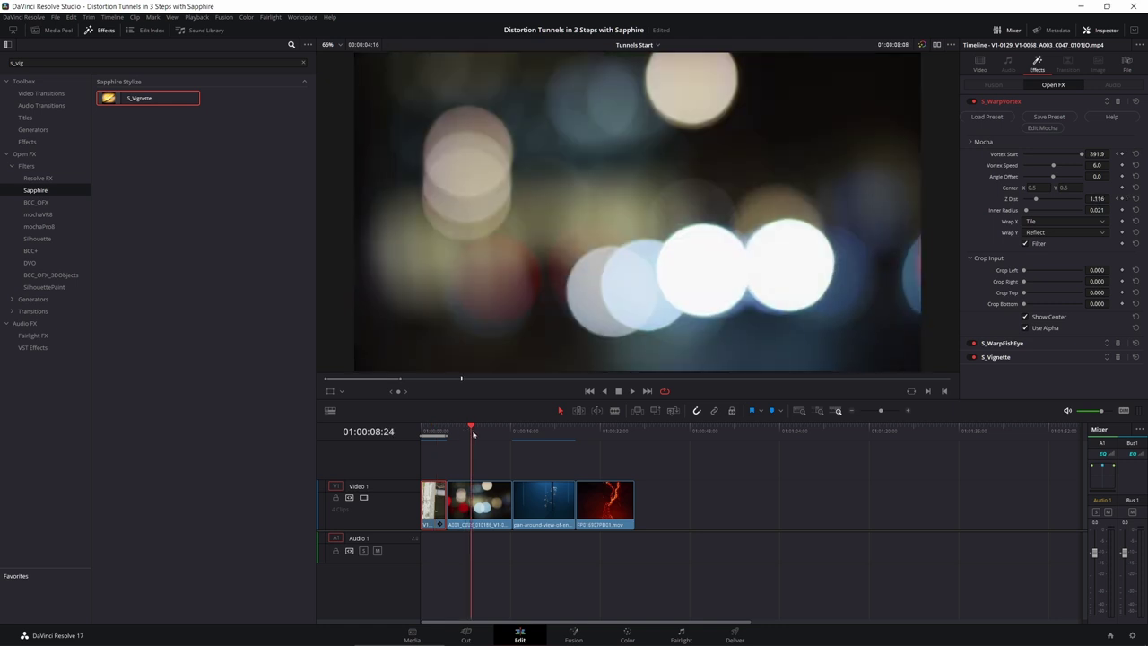
left_click(490, 519)
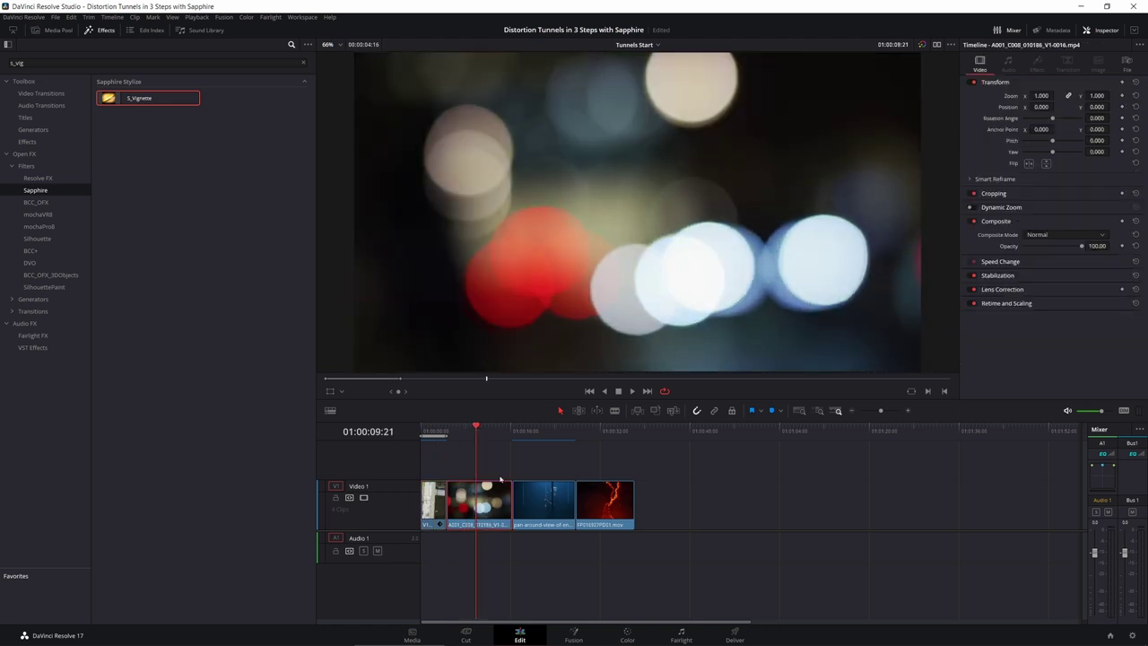
mouse_move(475, 432)
left_mouse_down()
mouse_move(602, 431)
mouse_move(464, 432)
left_mouse_up()
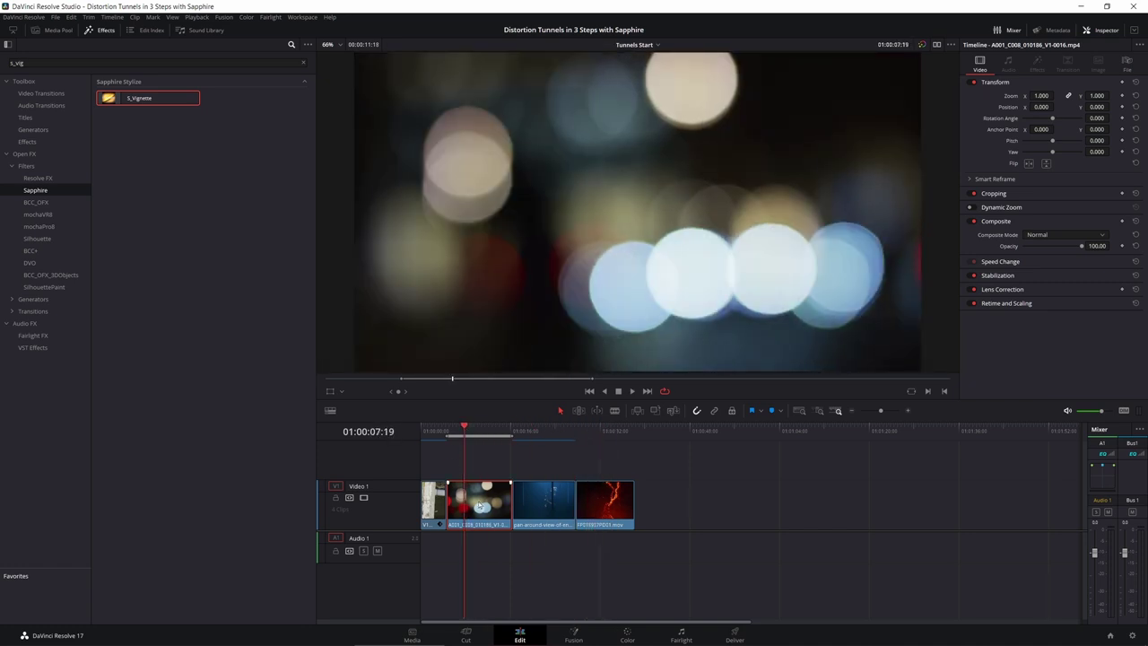
Copy the first clip's attributes and paste only its Plugins onto the bokeh clip, then play it.
left_click(433, 501)
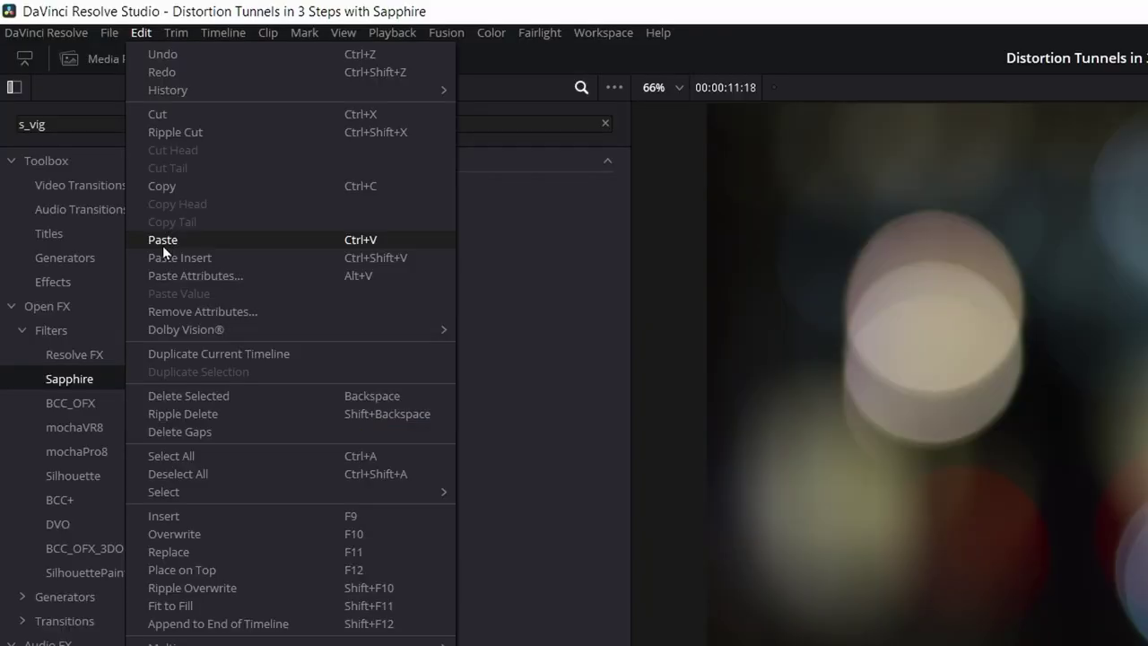
left_click(188, 190)
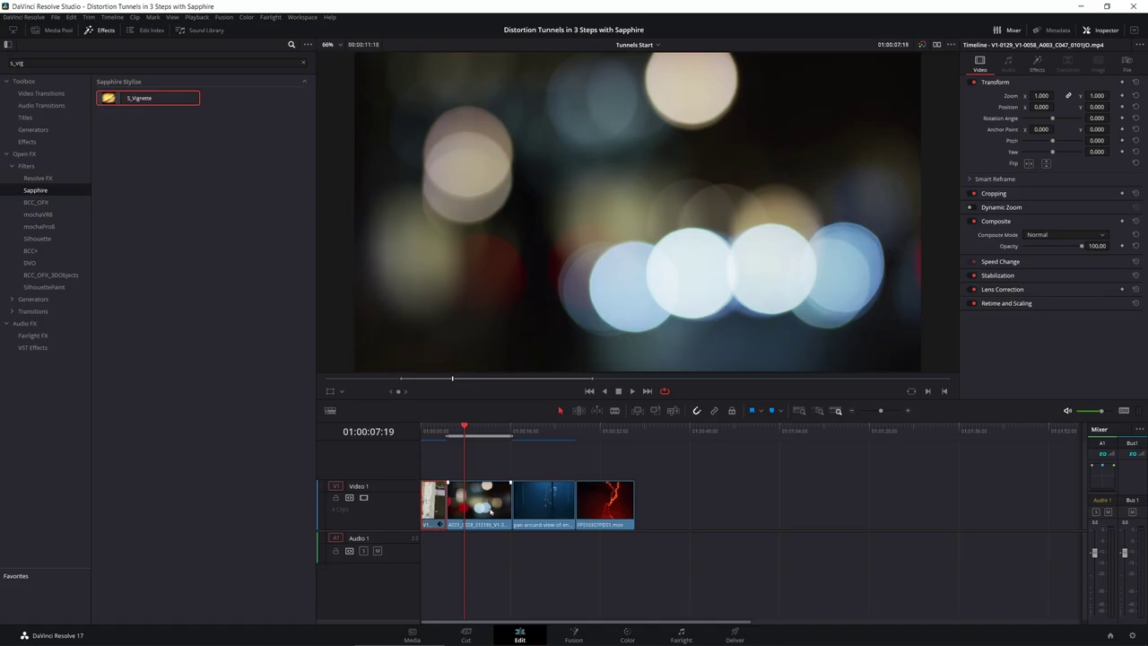
left_click(485, 513)
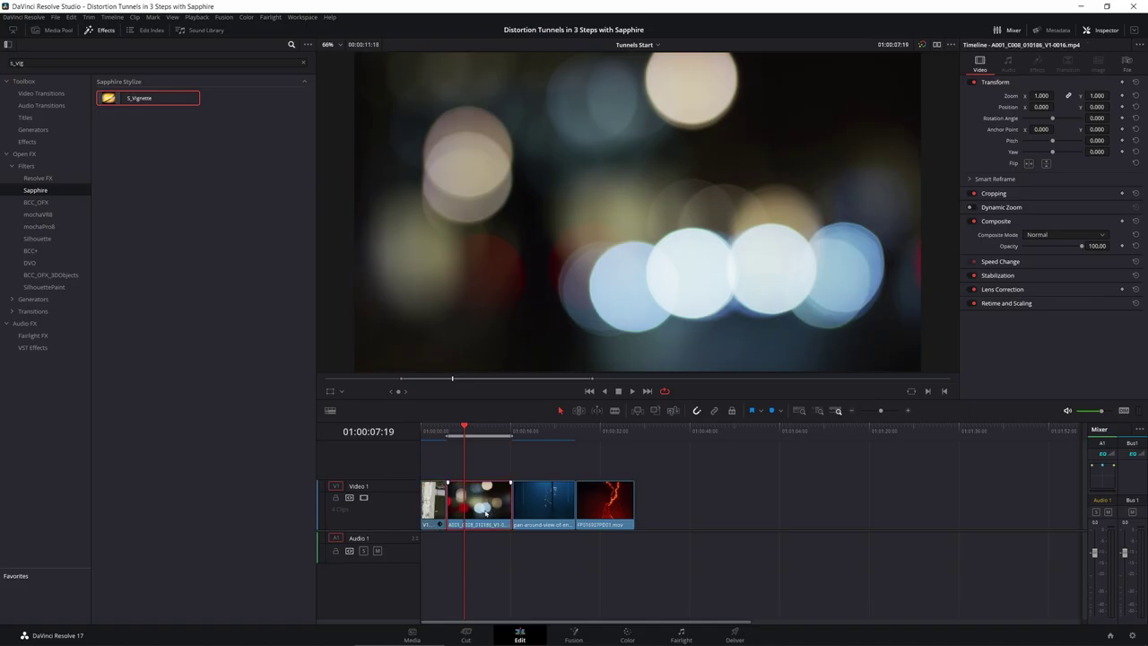
left_click(70, 17)
left_click(161, 142)
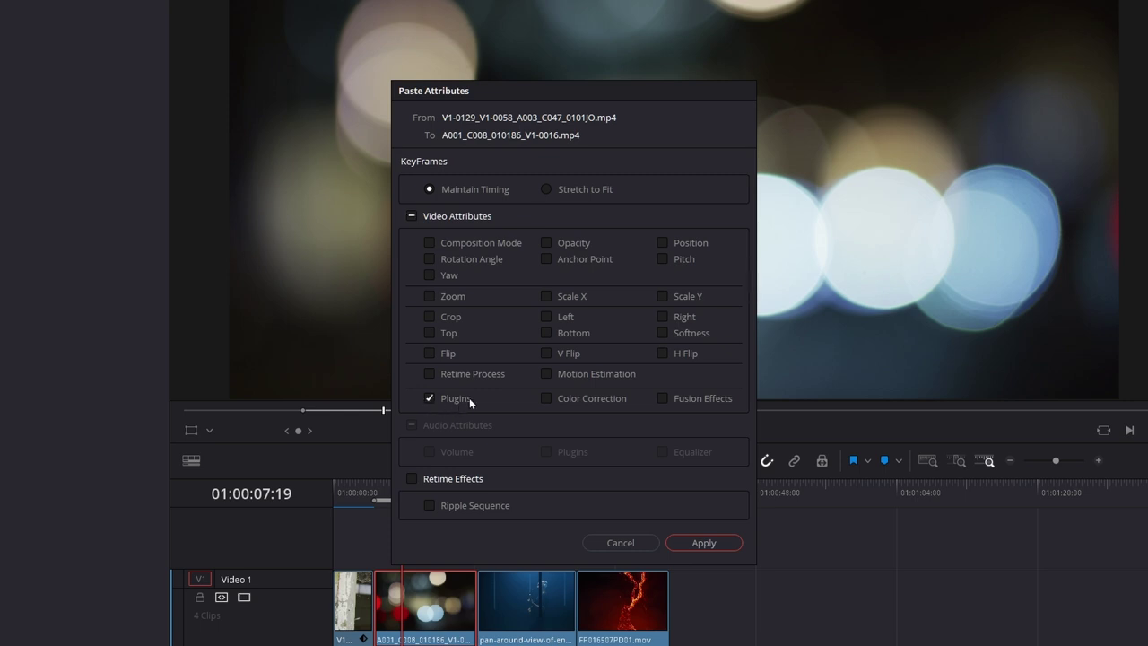
left_click(705, 542)
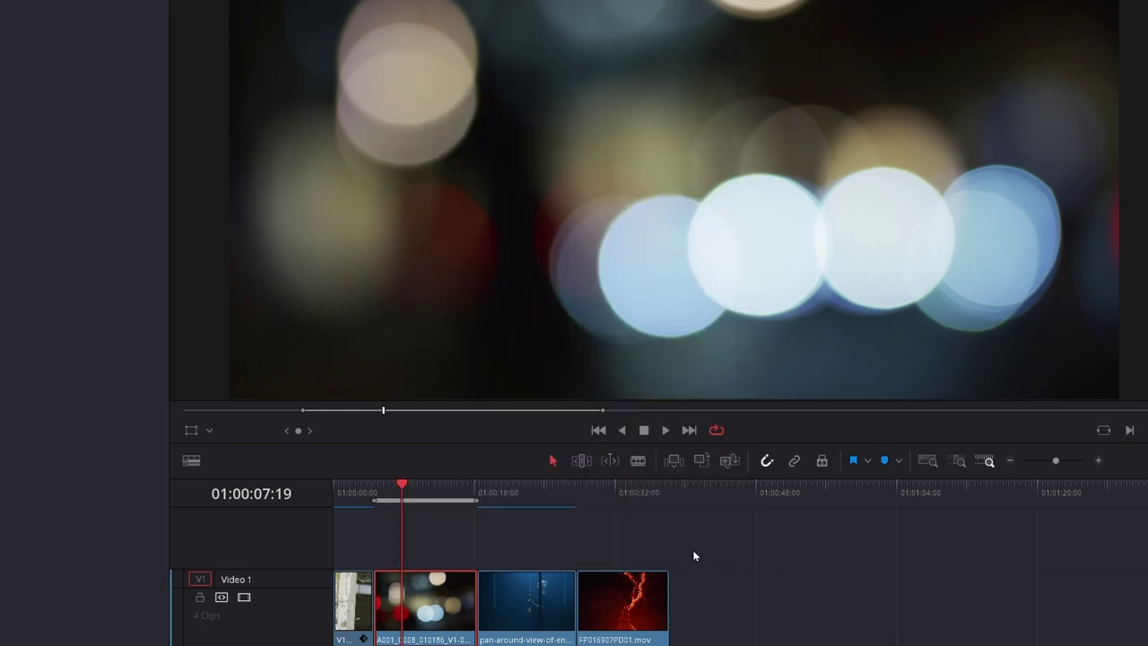
key("space")
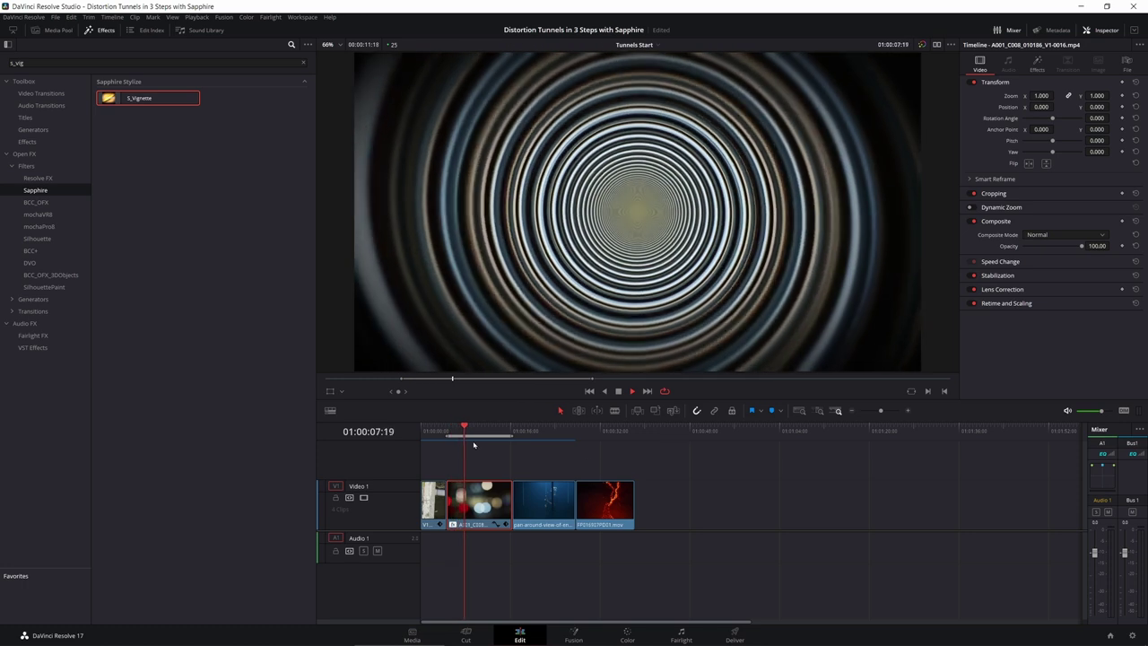
Delete the Z Dist and Vortex Start keyframes, set a new Vortex Start at the clip's end, and play.
left_click_drag(475, 457, 486, 484)
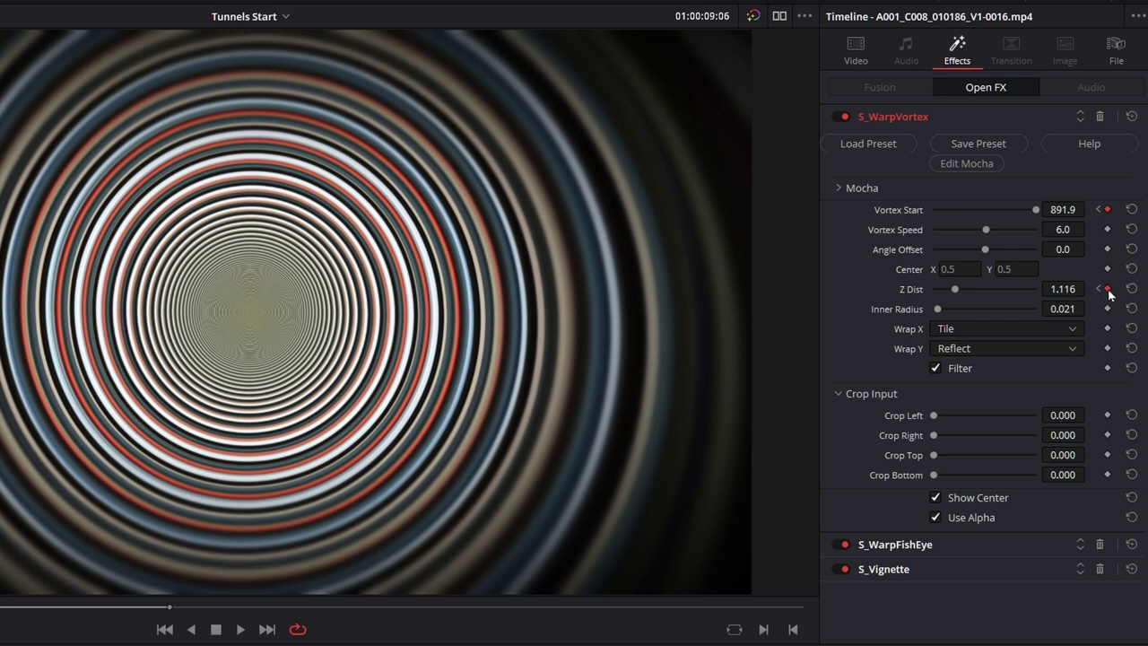
left_click(1109, 288)
left_click(1107, 209)
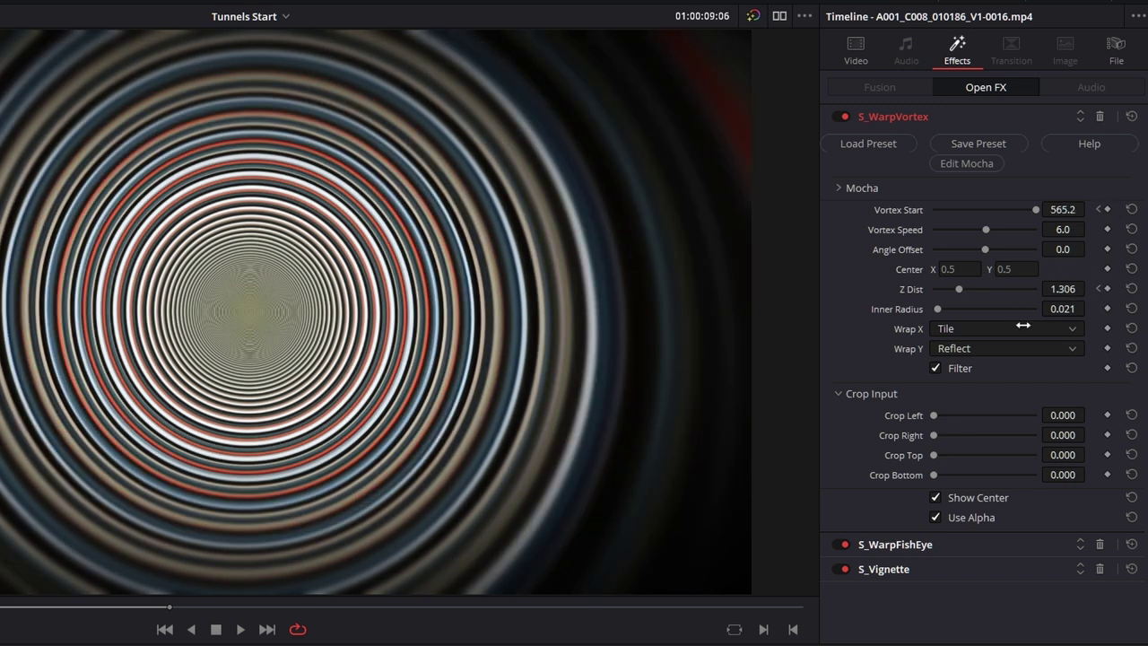
left_click_drag(476, 435, 506, 437)
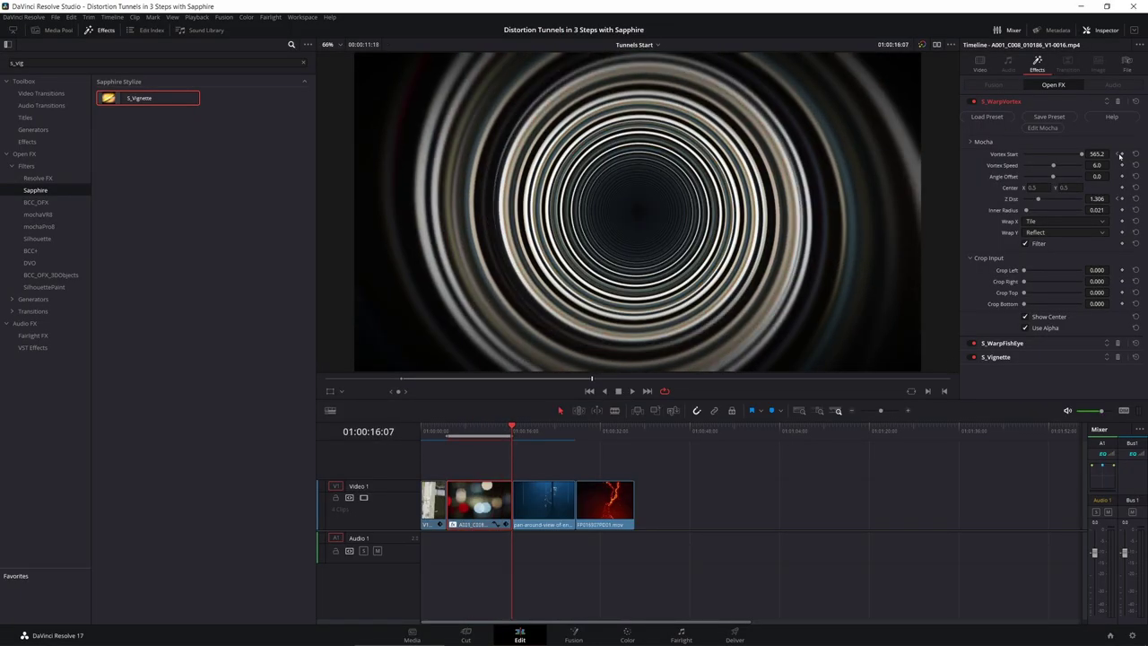
left_click_drag(1113, 154, 1112, 155)
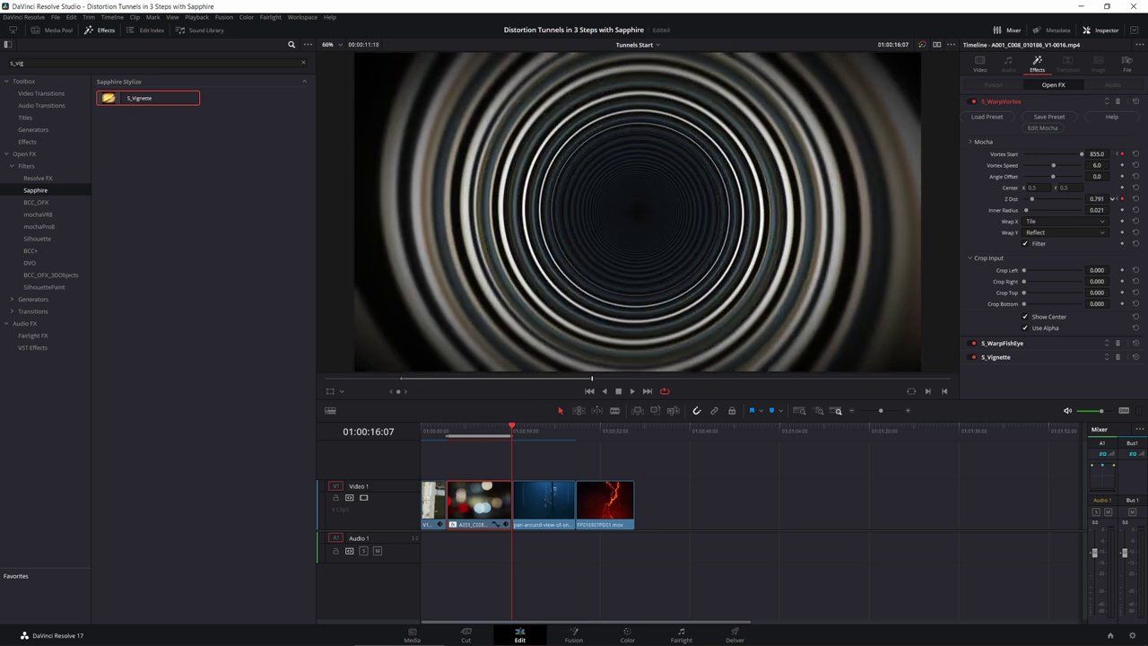
key("slash")
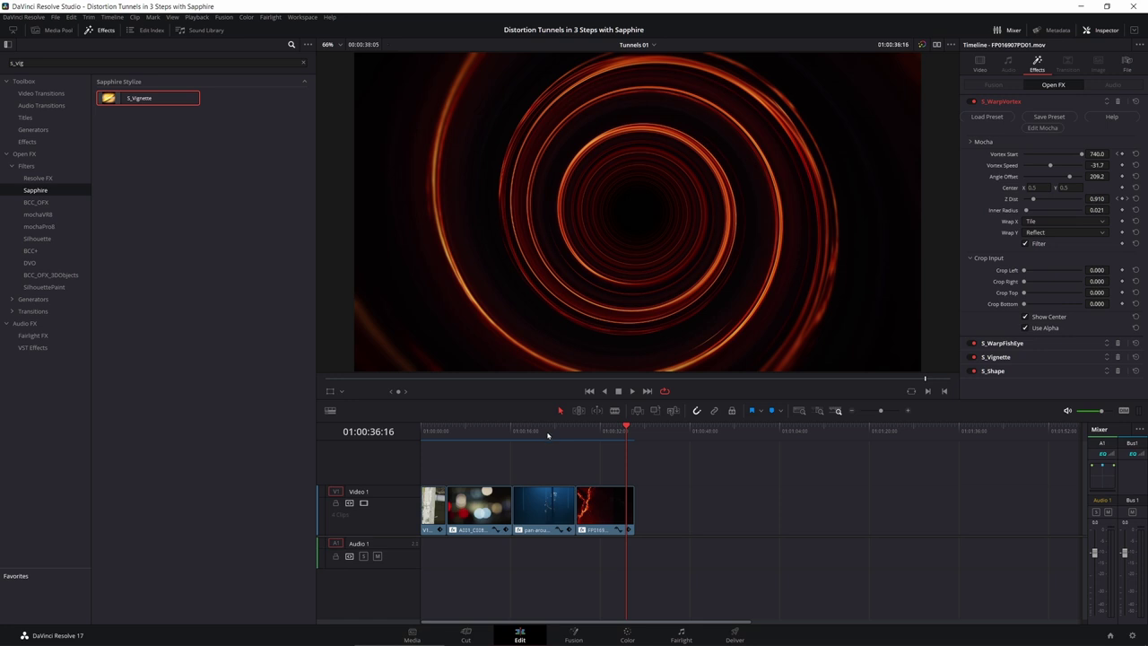
key("Home")
key("space")
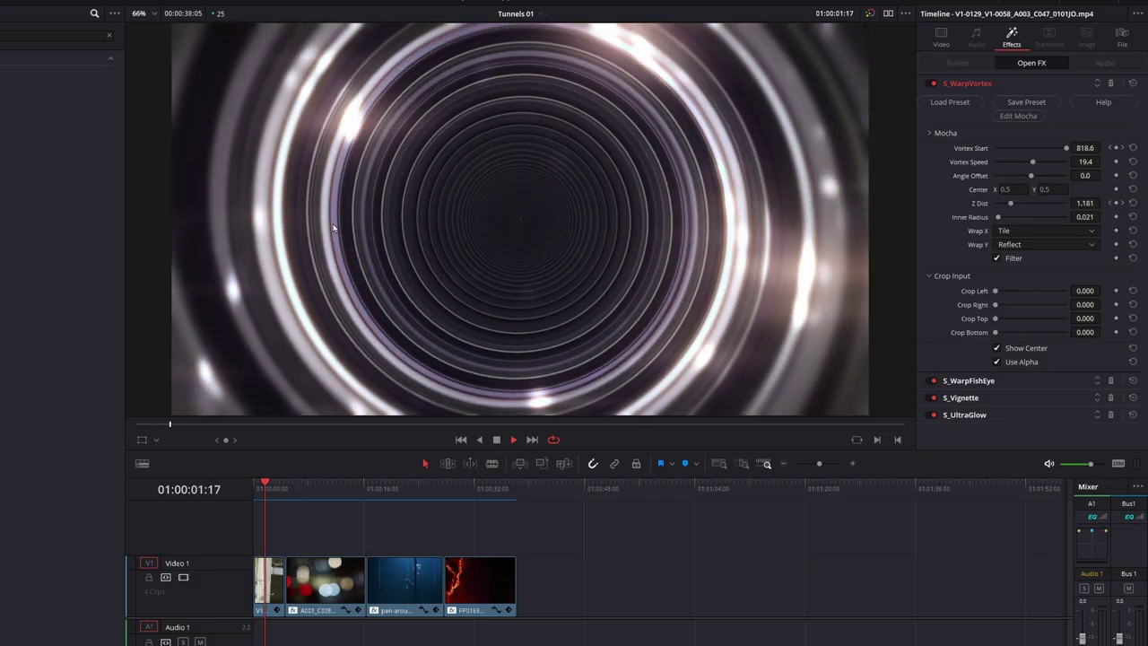
left_click(274, 600)
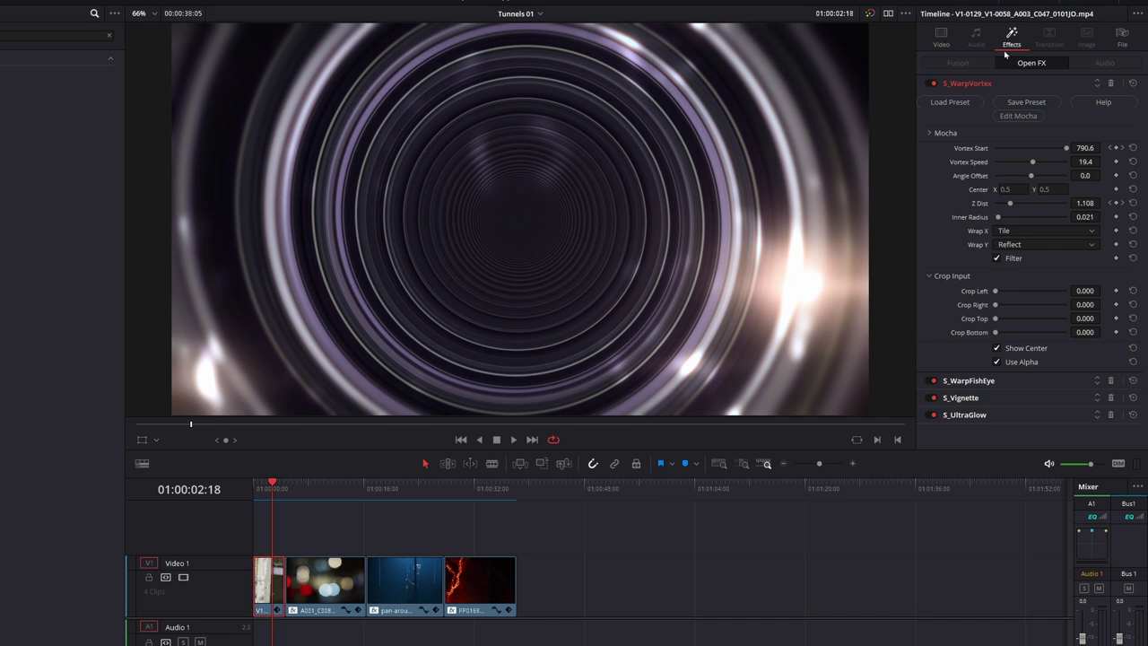
key("space")
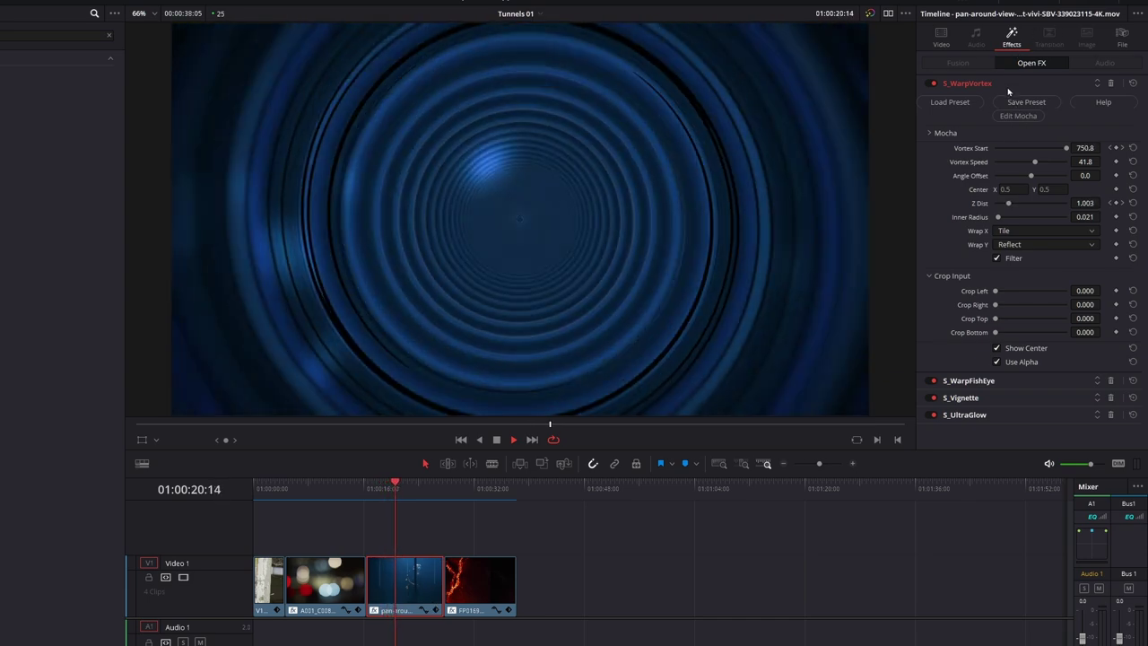
left_click(1004, 84)
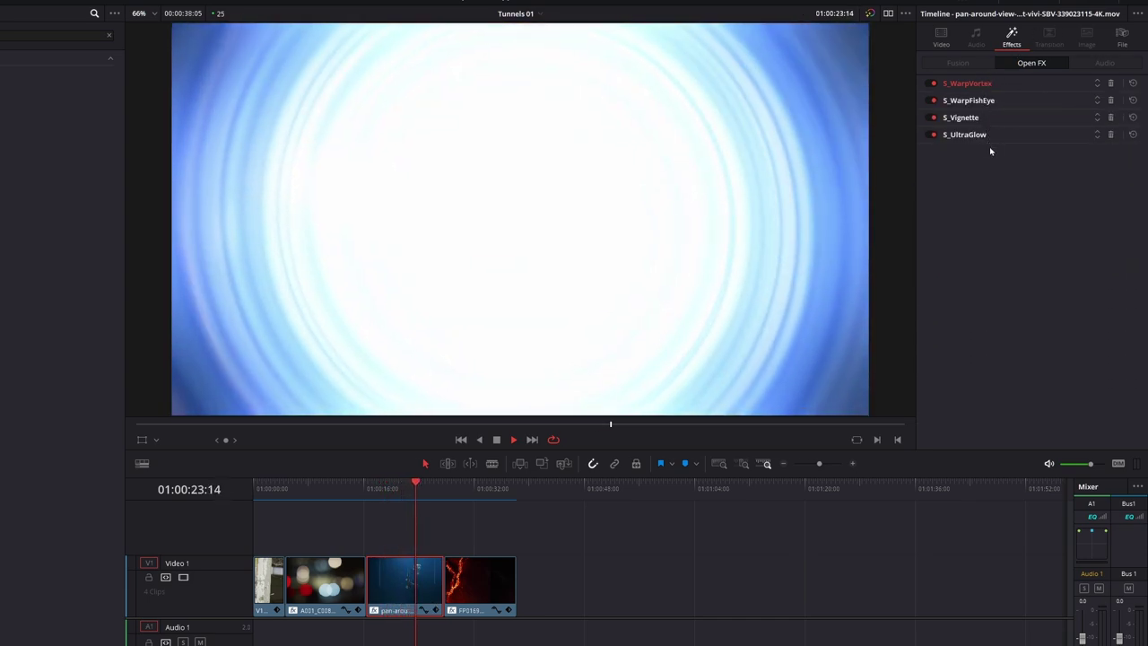
left_click(1013, 135)
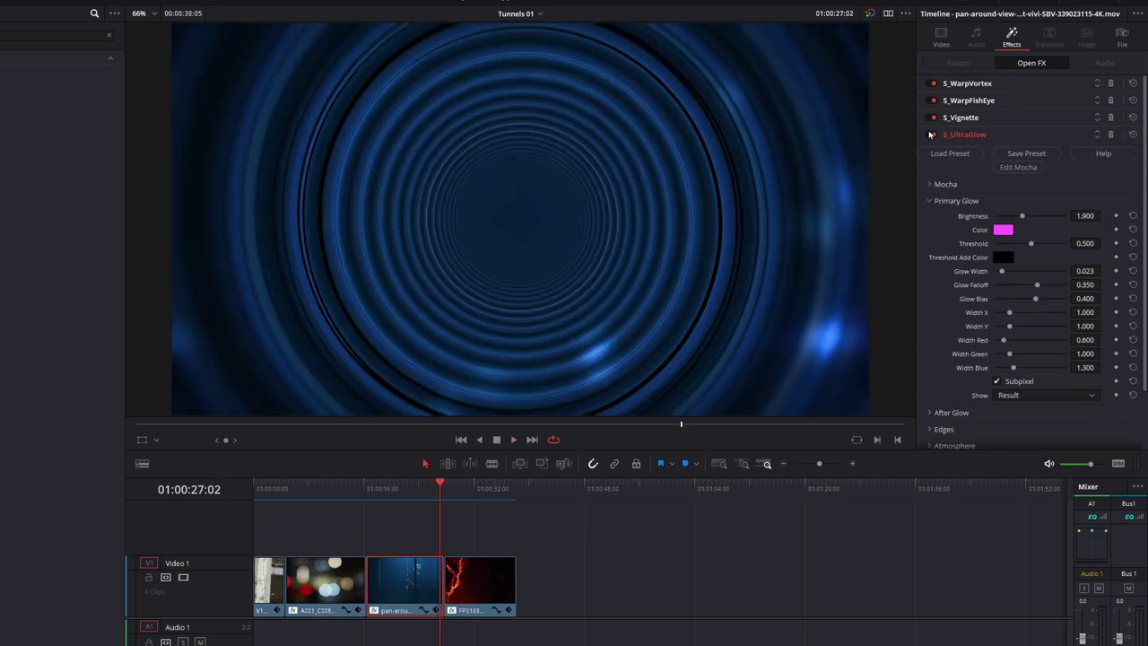
left_click(931, 134)
left_click(931, 134)
left_click(410, 492)
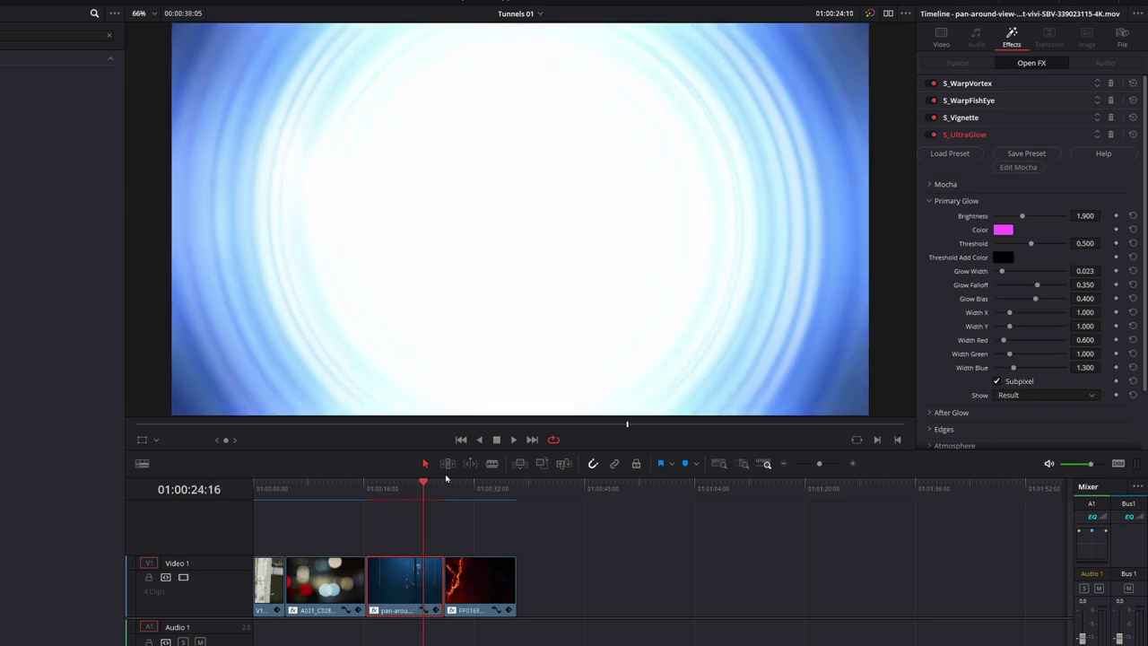
left_click(933, 135)
left_click(933, 135)
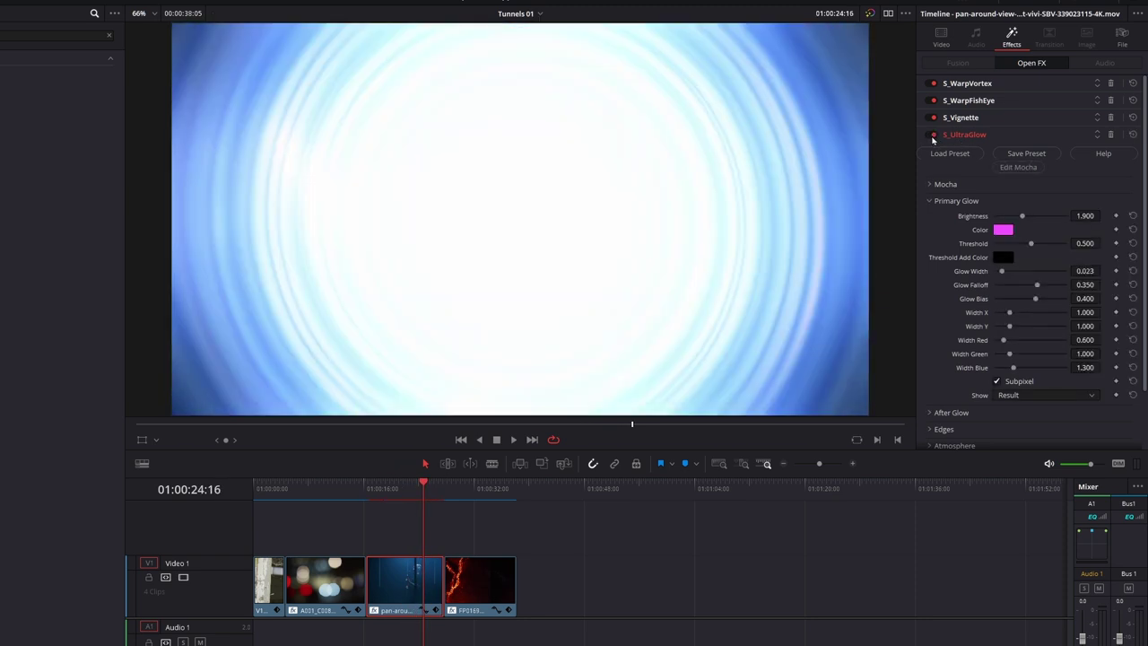
left_click_drag(423, 494, 441, 492)
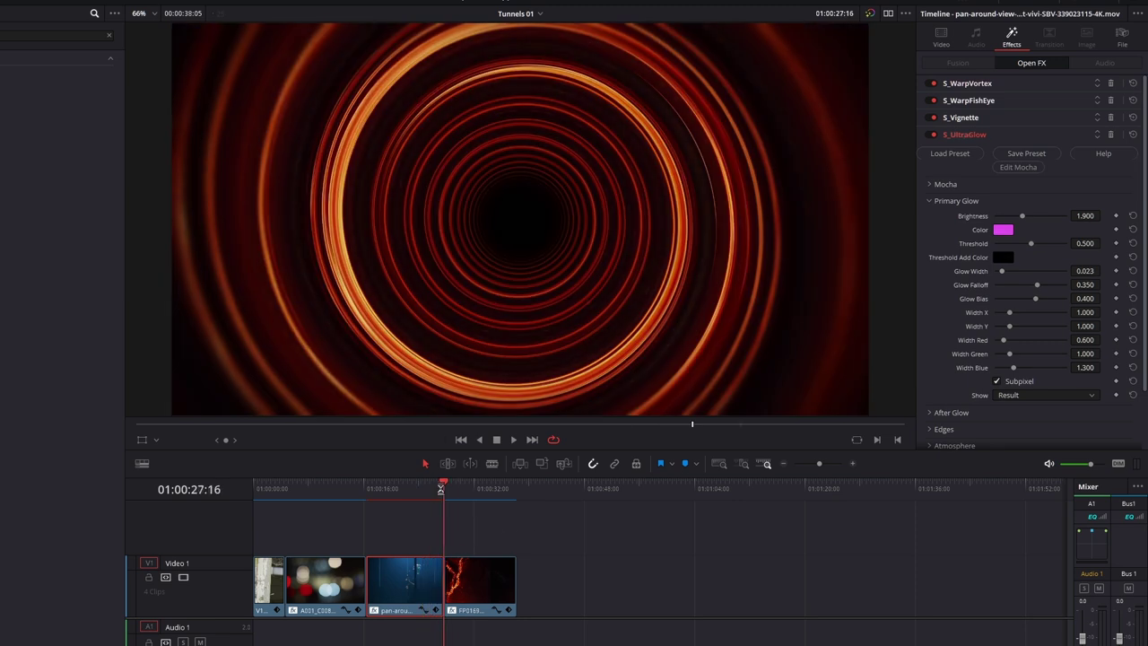
key("space")
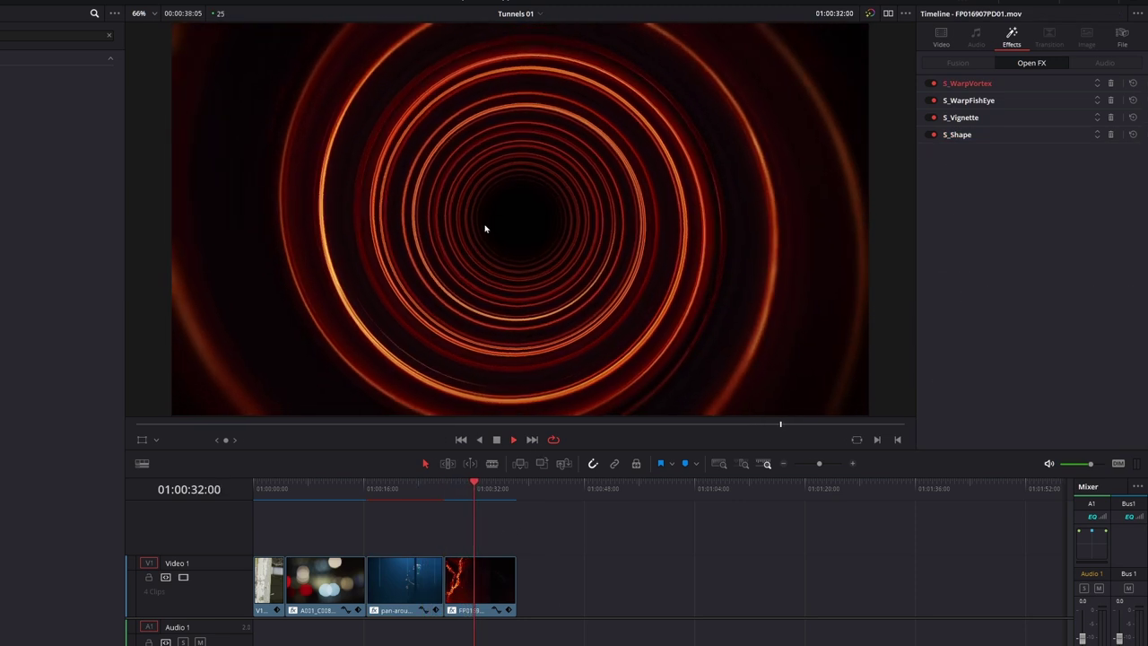
Expand S_Shape and toggle it off and on to compare, leaving it enabled for the dark tunnel centre.
key("space")
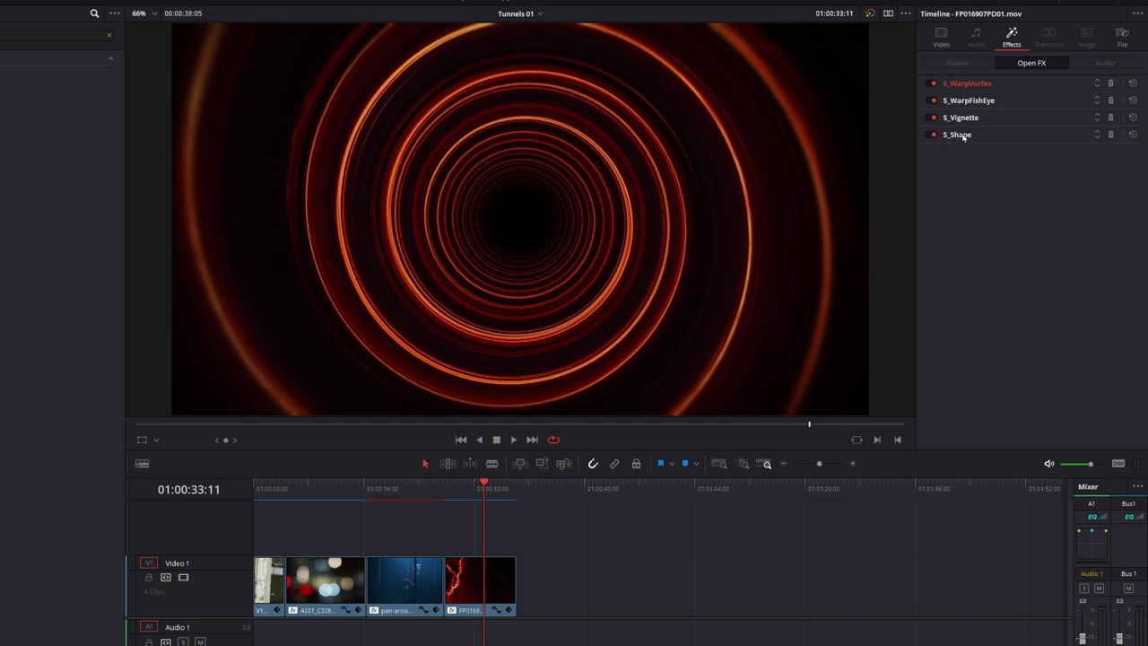
left_click(962, 135)
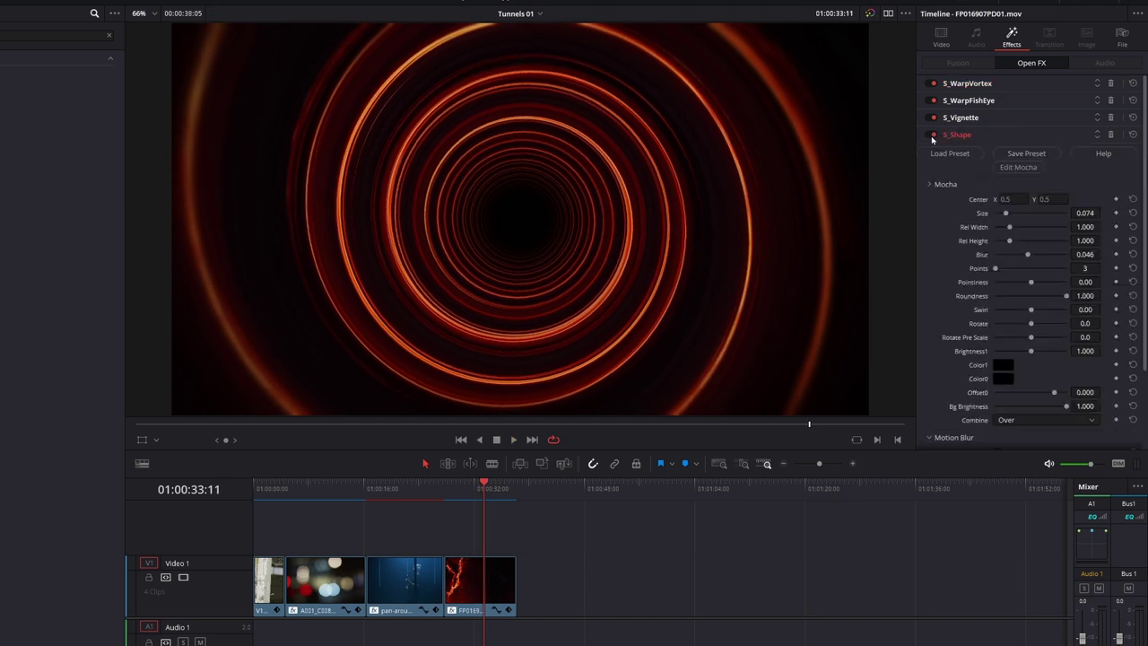
left_click(933, 134)
left_click(930, 136)
left_click(930, 135)
left_click(931, 137)
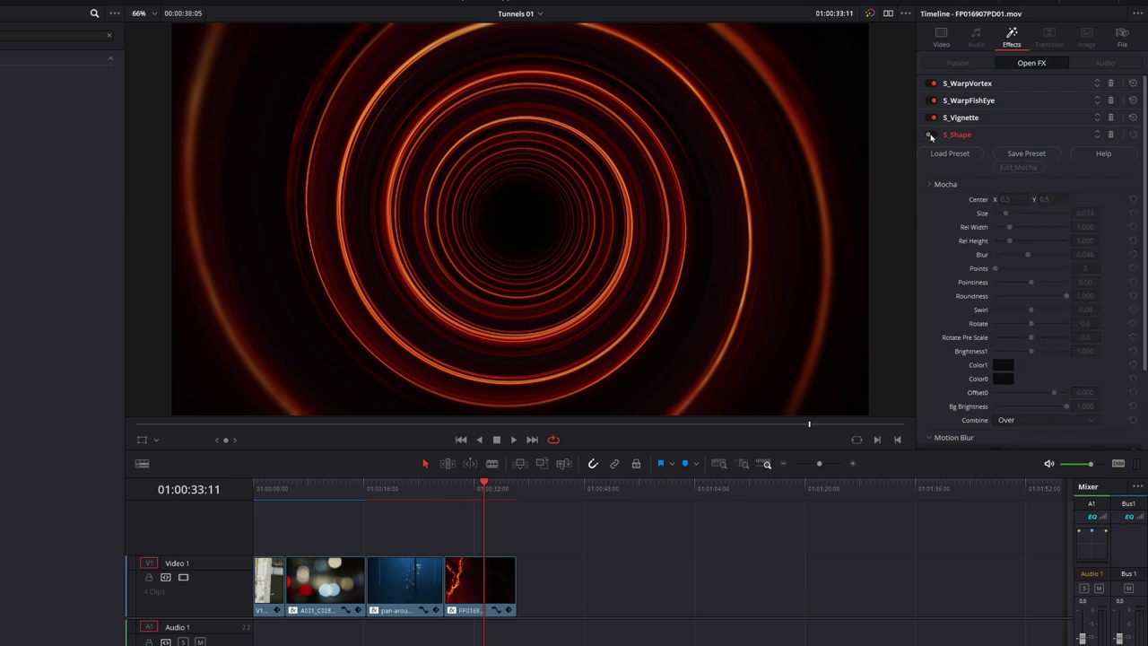
left_click(931, 136)
left_click(931, 136)
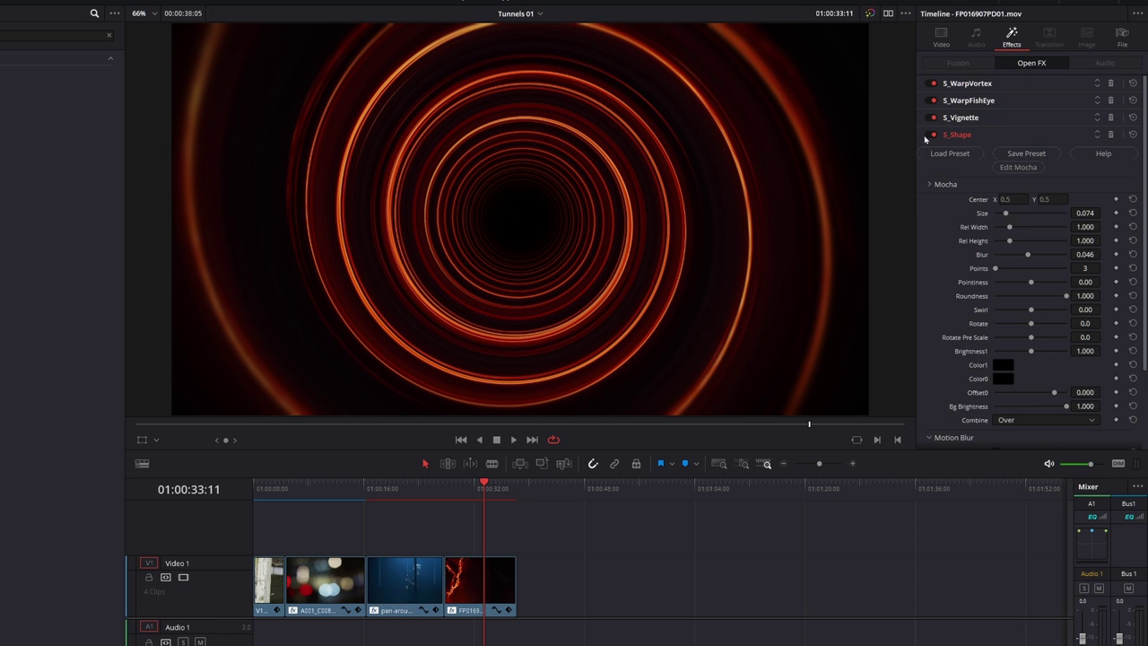
left_click(929, 135)
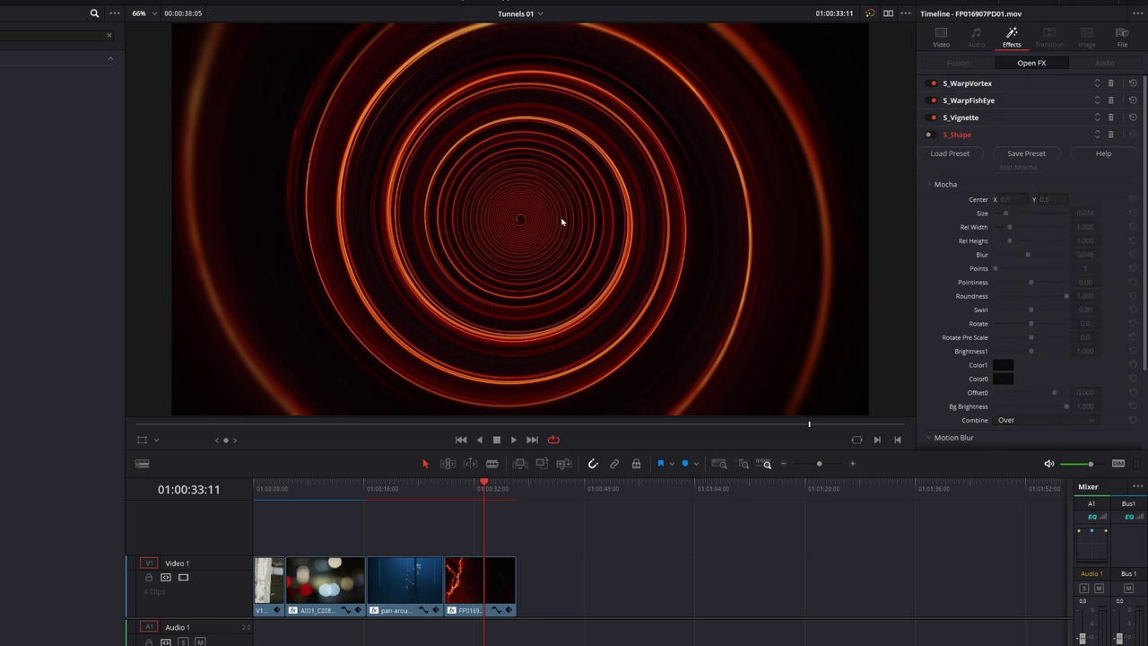
left_click(930, 134)
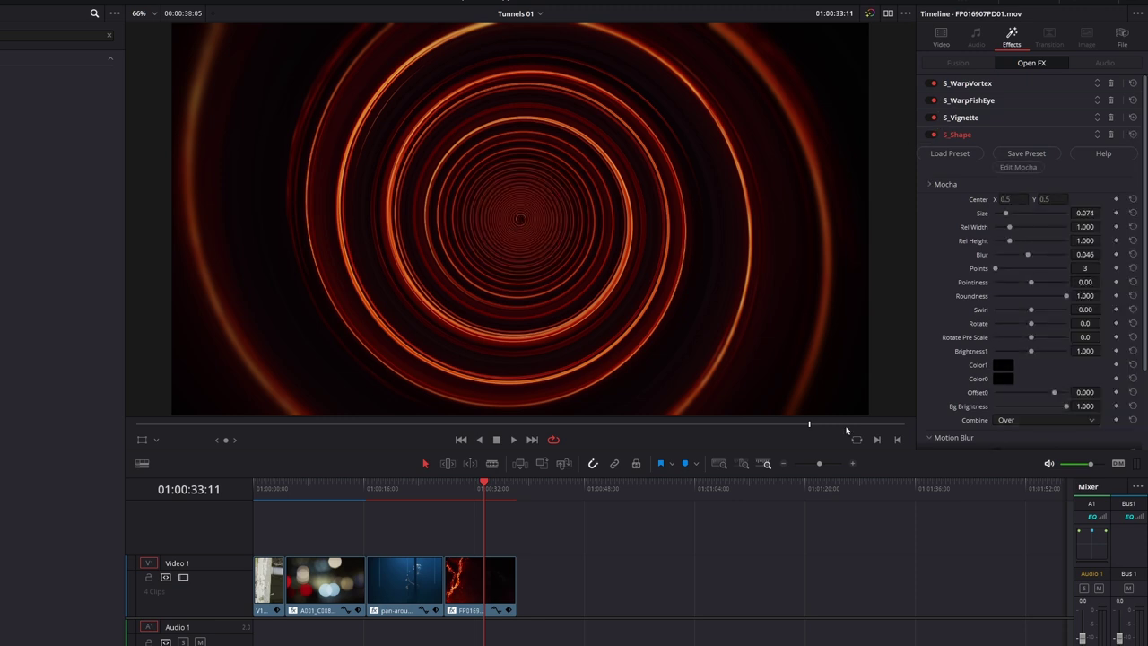
mouse_move(449, 499)
left_mouse_down()
mouse_move(500, 496)
mouse_move(443, 499)
left_mouse_up()
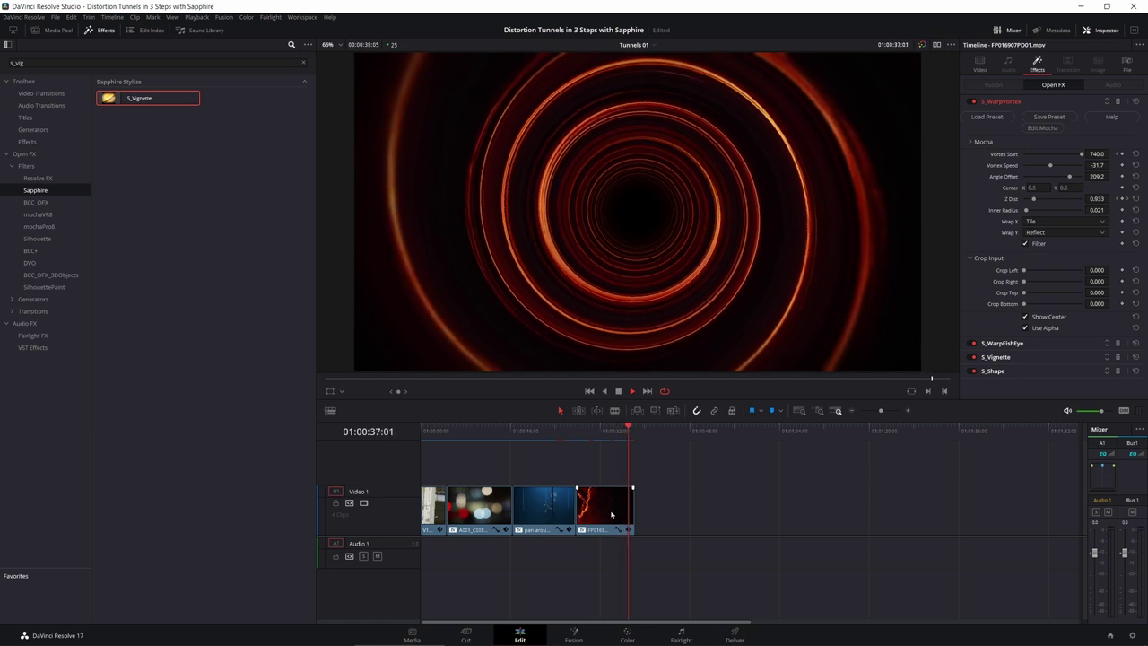
left_click(564, 424)
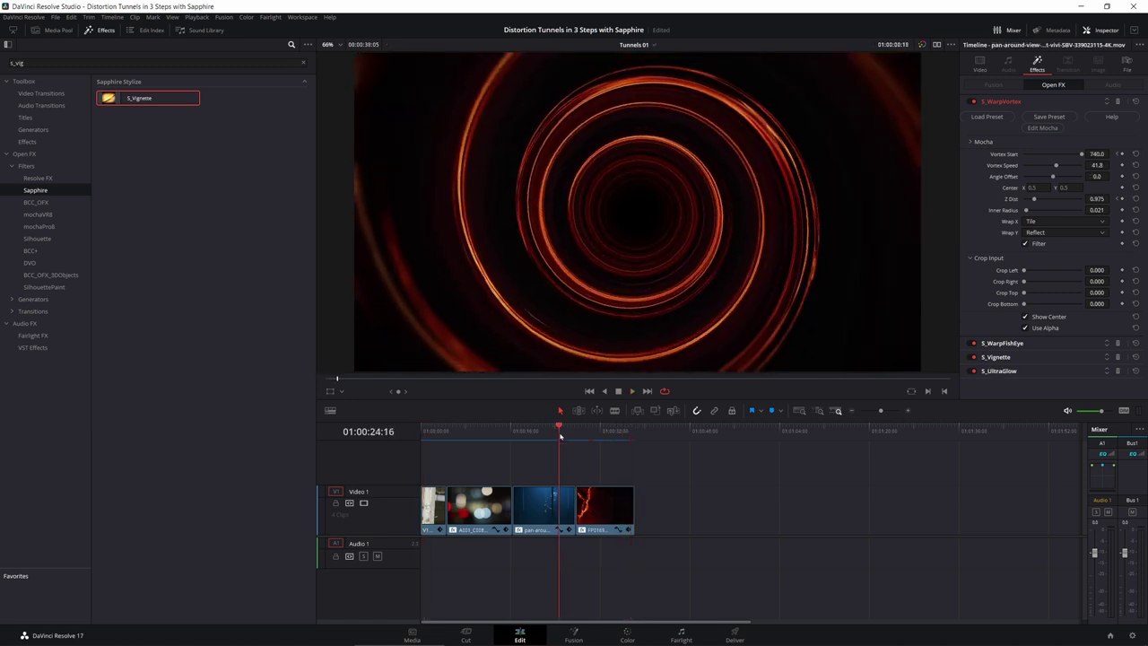